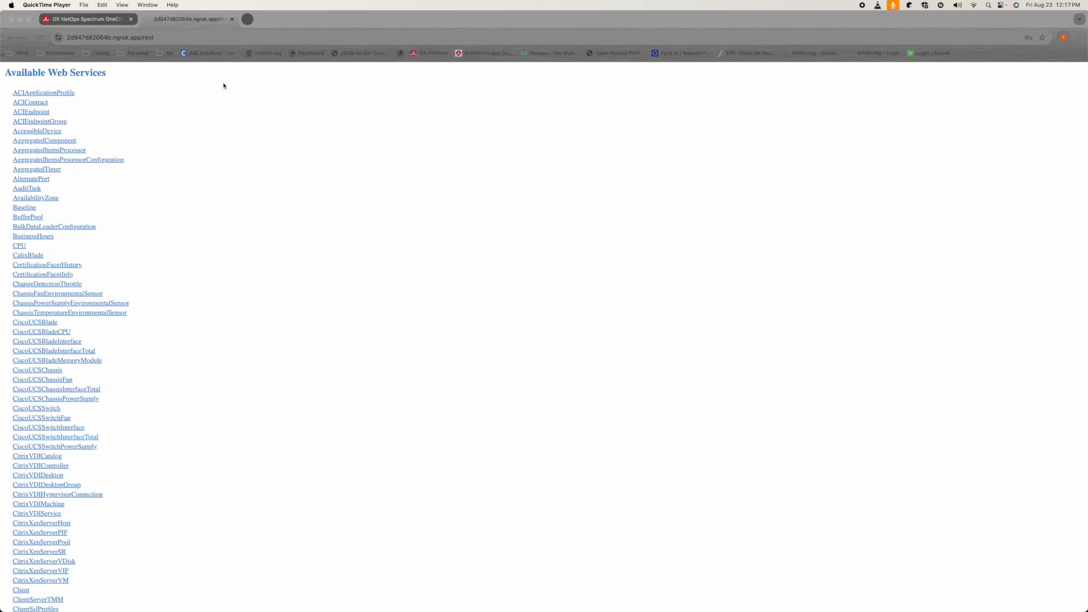
# Switch to the Spectrum OneClick Swagger docs and expand GET /landscapes showing its 200 XML response
pyautogui.click(98, 20)
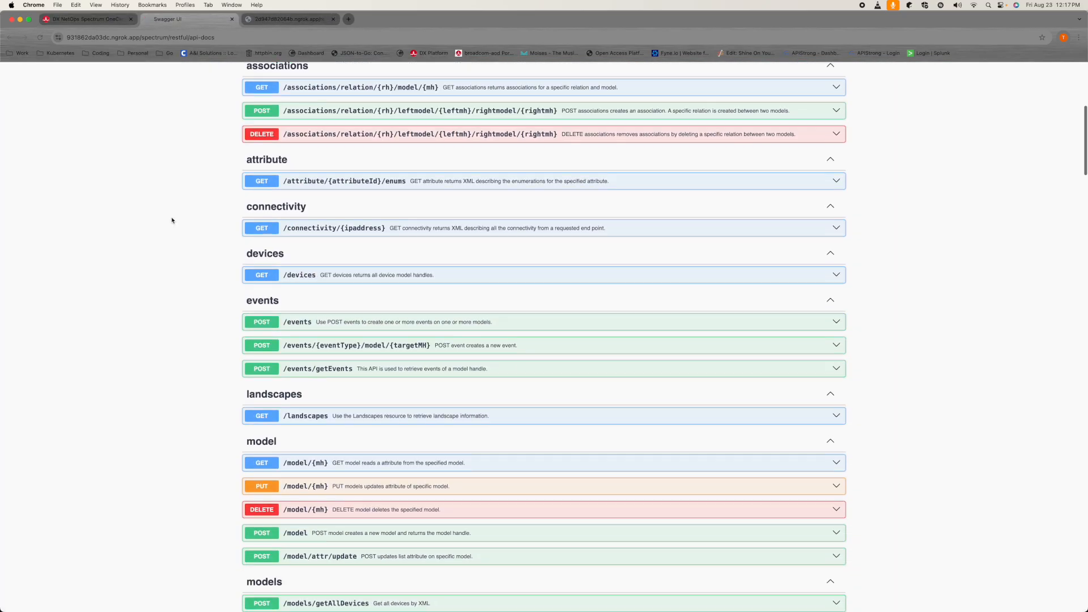
pyautogui.scroll(-5, 172, 220)
pyautogui.scroll(-4, 171, 221)
pyautogui.scroll(-4, 172, 220)
pyautogui.scroll(-2, 172, 220)
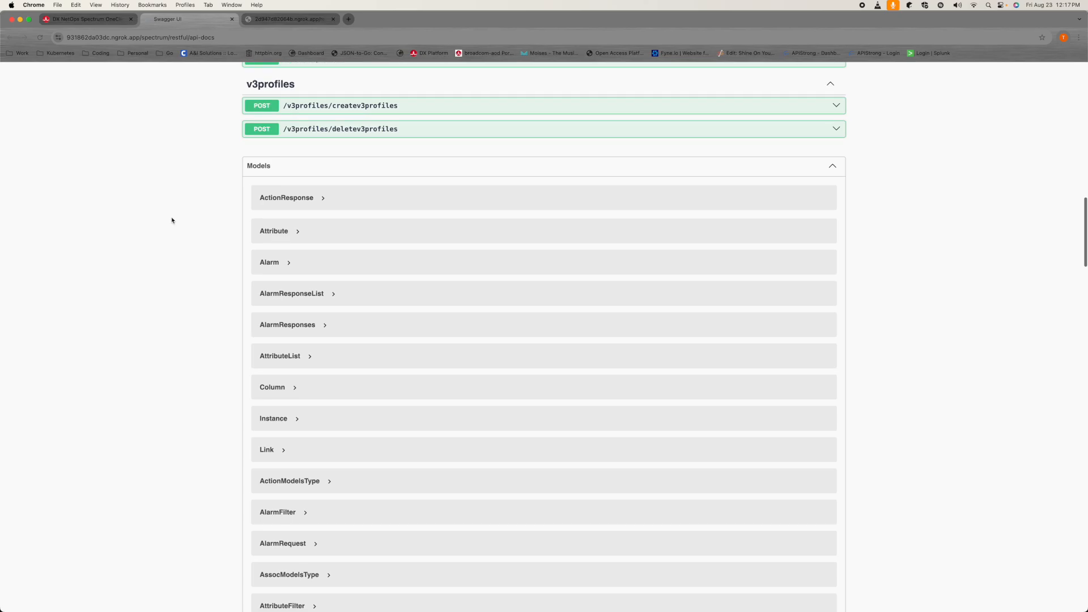
pyautogui.scroll(-3, 172, 220)
pyautogui.scroll(6, 172, 220)
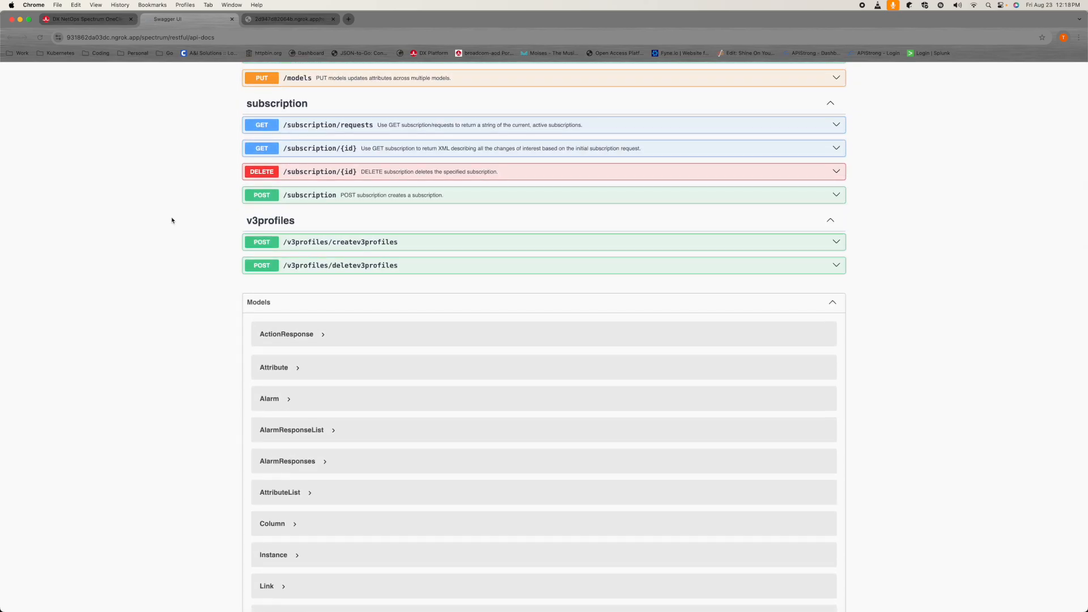
pyautogui.scroll(3, 172, 221)
pyautogui.scroll(2, 172, 220)
pyautogui.scroll(1, 172, 220)
pyautogui.scroll(1, 172, 220)
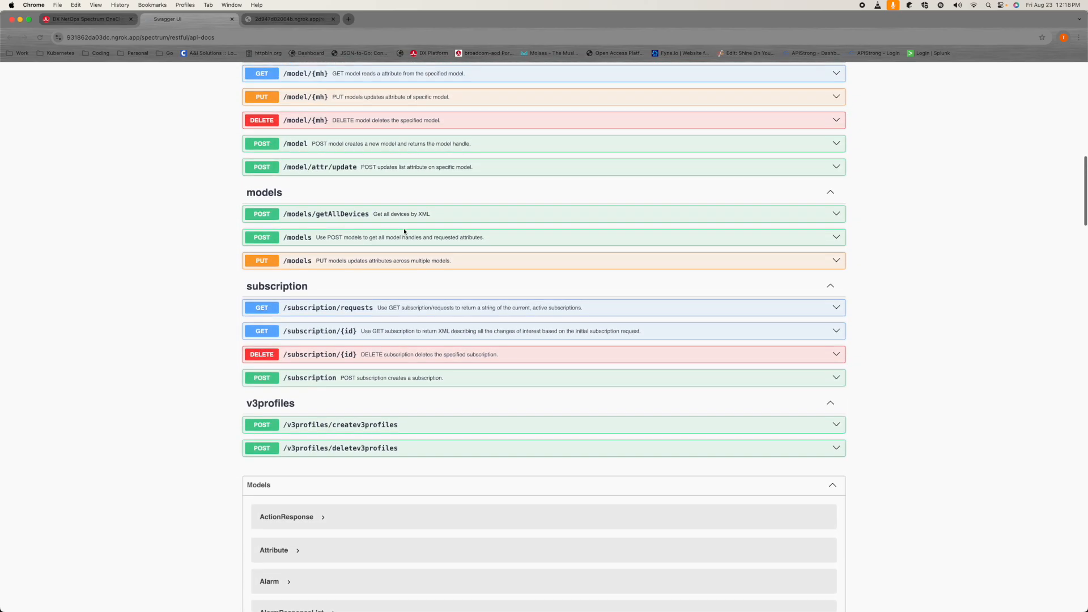
pyautogui.scroll(3, 360, 255)
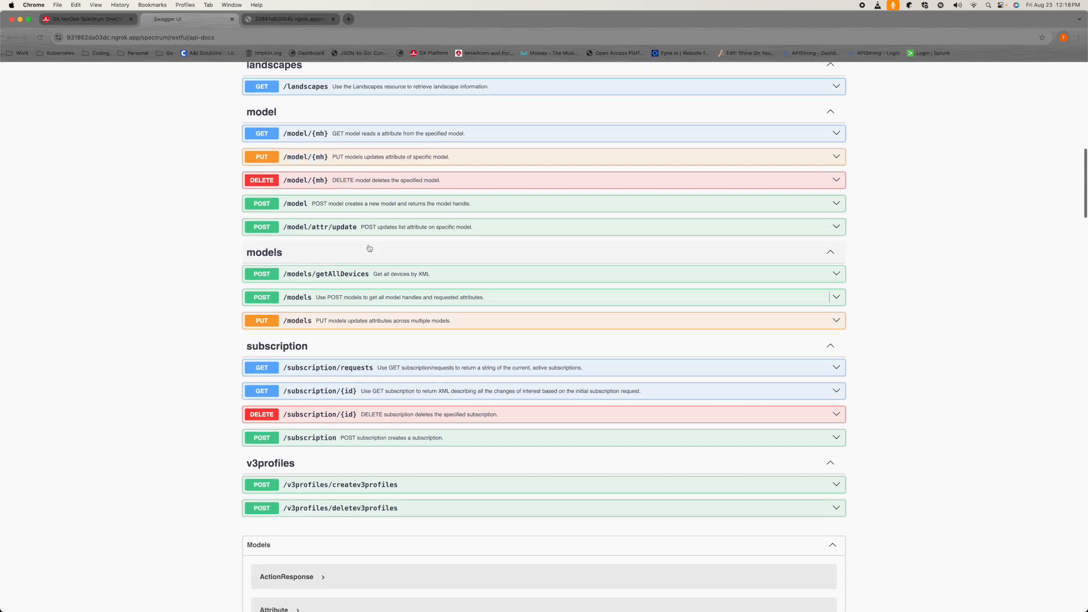
pyautogui.scroll(2, 359, 255)
pyautogui.scroll(2, 359, 256)
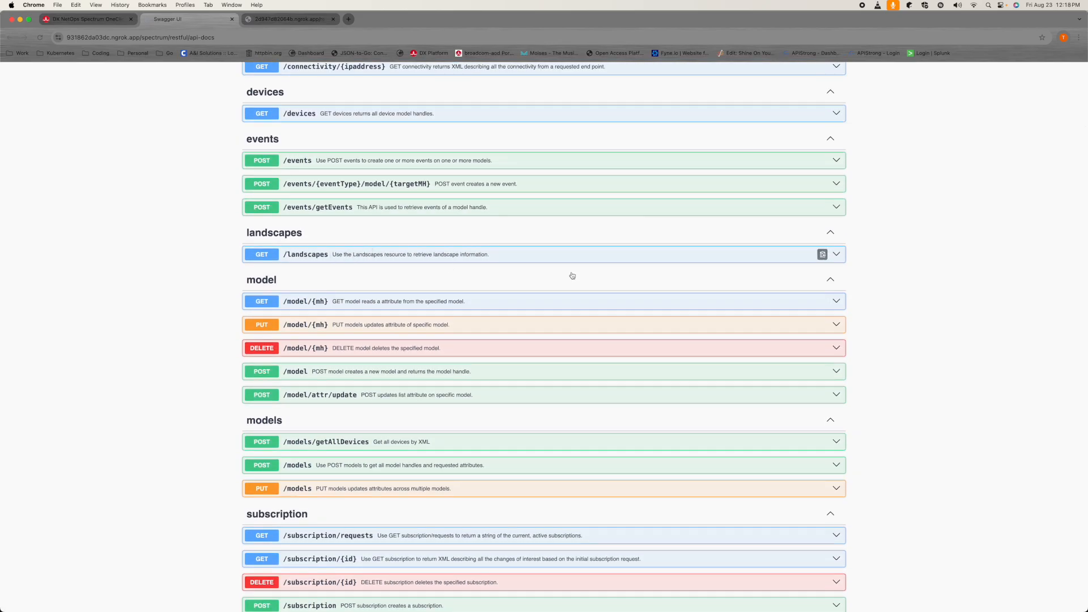
pyautogui.click(815, 254)
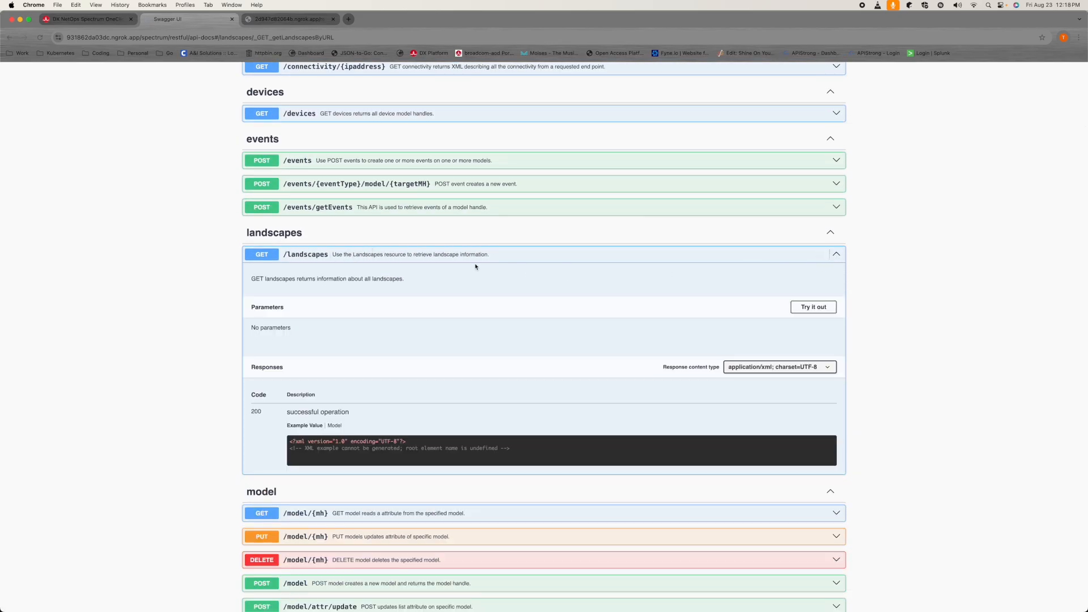
pyautogui.scroll(-2, 515, 248)
pyautogui.scroll(-1, 515, 248)
pyautogui.scroll(2, 516, 248)
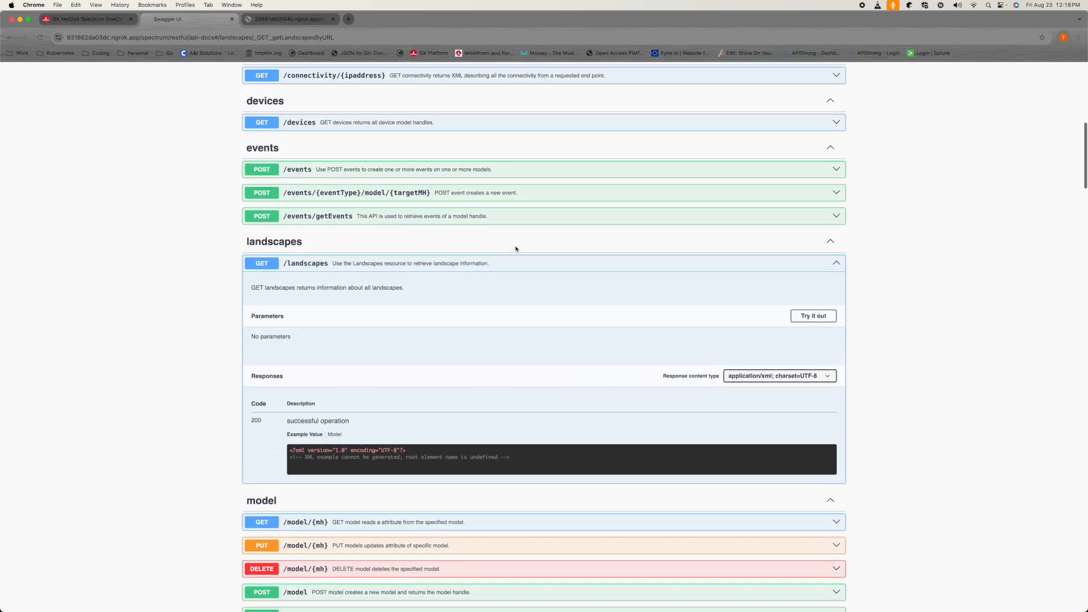
pyautogui.scroll(1, 516, 249)
pyautogui.scroll(2, 516, 248)
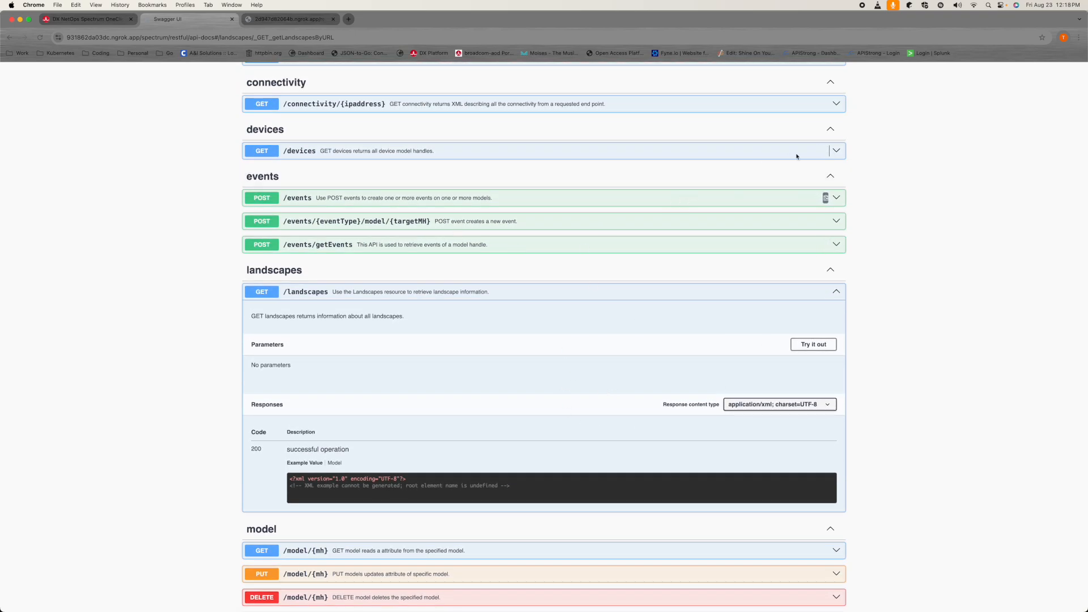
# Expand GET /devices to show id, start, throttlesize and landscape parameters, then close the extra docs tab
pyautogui.click(839, 152)
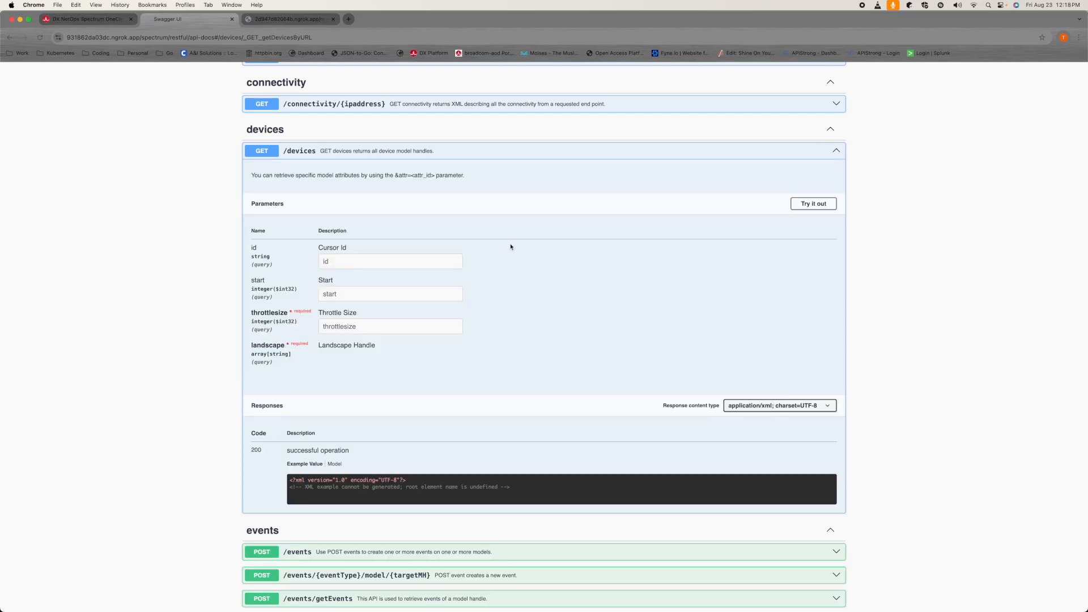
pyautogui.scroll(-1, 511, 255)
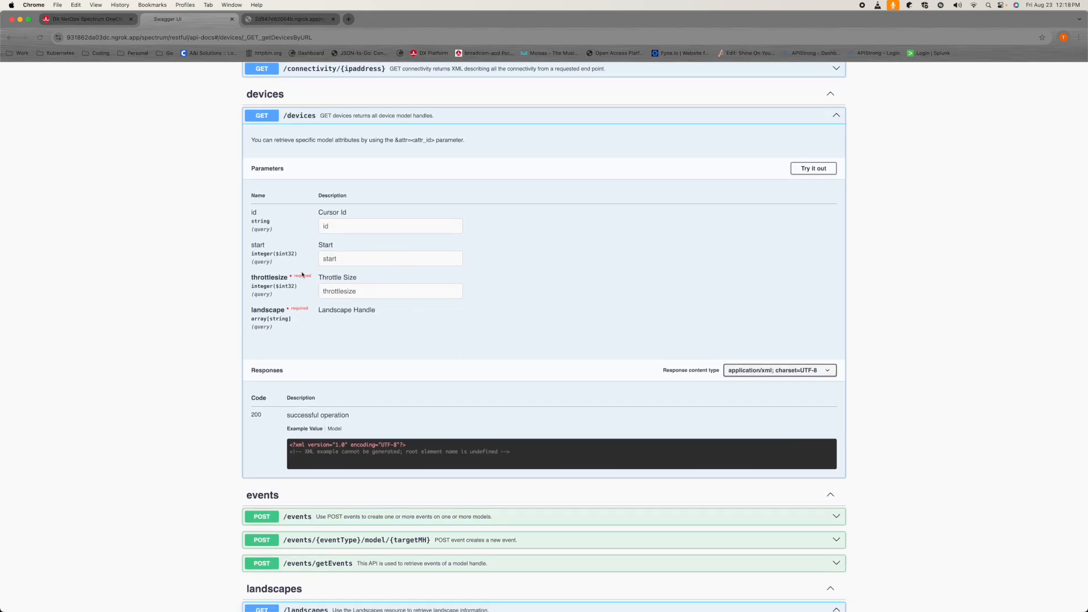
pyautogui.doubleClick(270, 277)
pyautogui.scroll(-1, 341, 322)
pyautogui.click(266, 300)
pyautogui.doubleClick(266, 300)
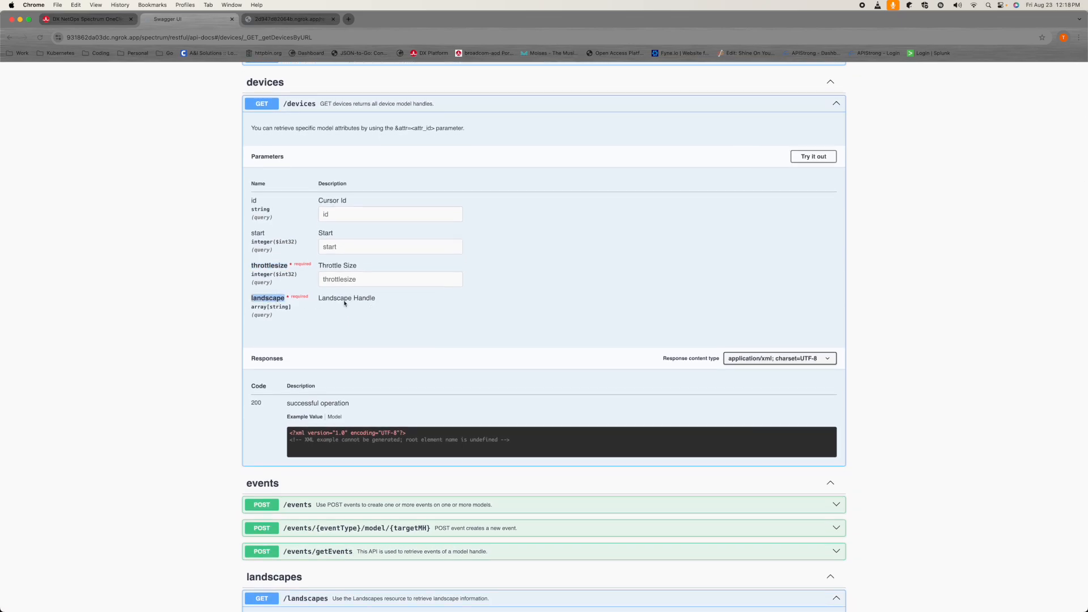
pyautogui.click(349, 300)
pyautogui.scroll(5, 417, 259)
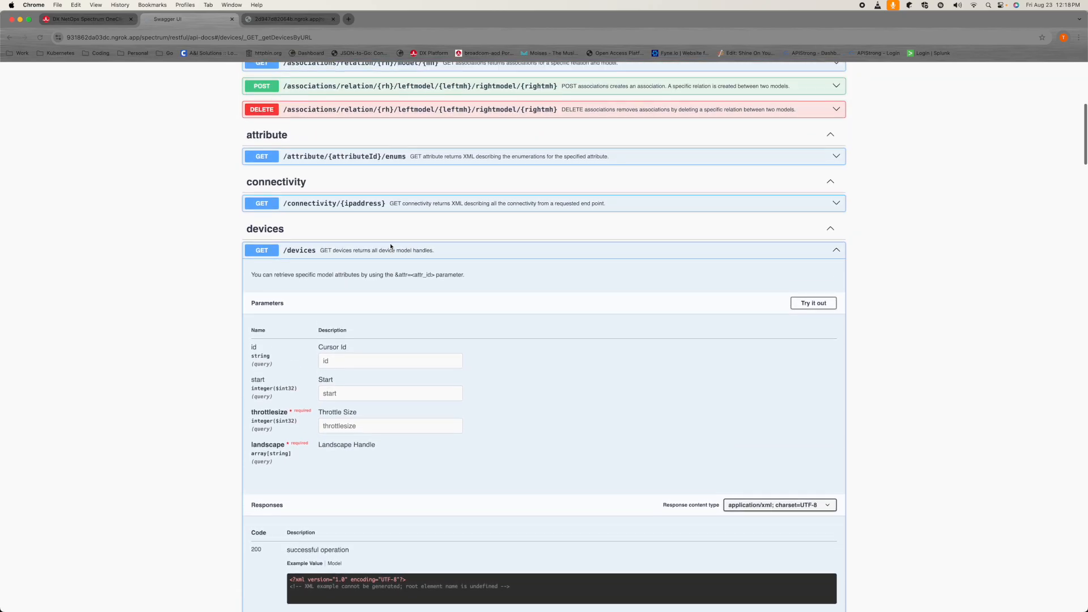
pyautogui.scroll(10, 391, 247)
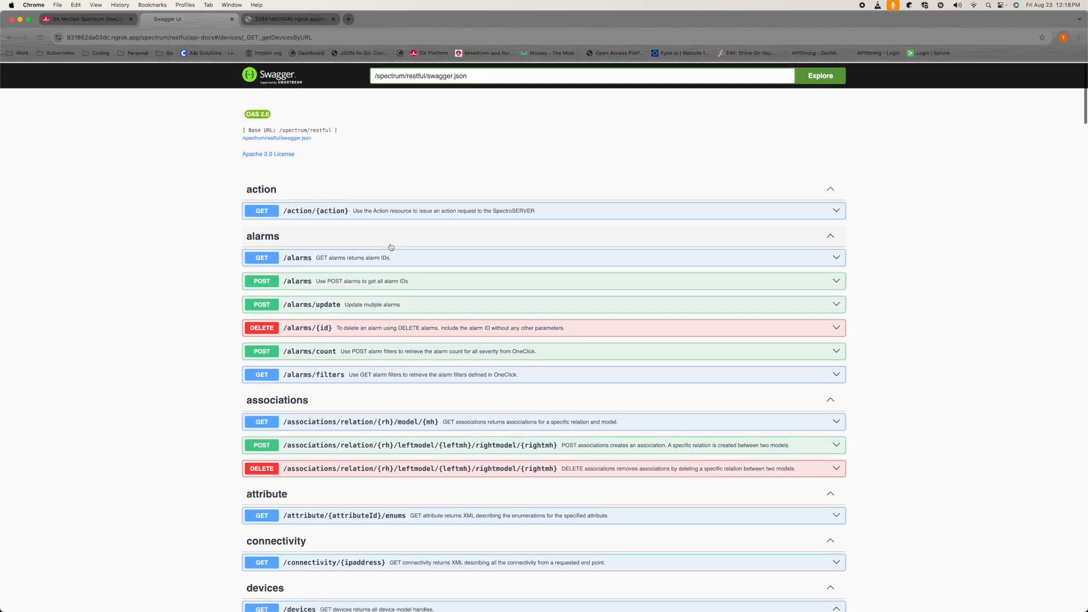
pyautogui.scroll(-5, 391, 247)
pyautogui.scroll(6, 391, 246)
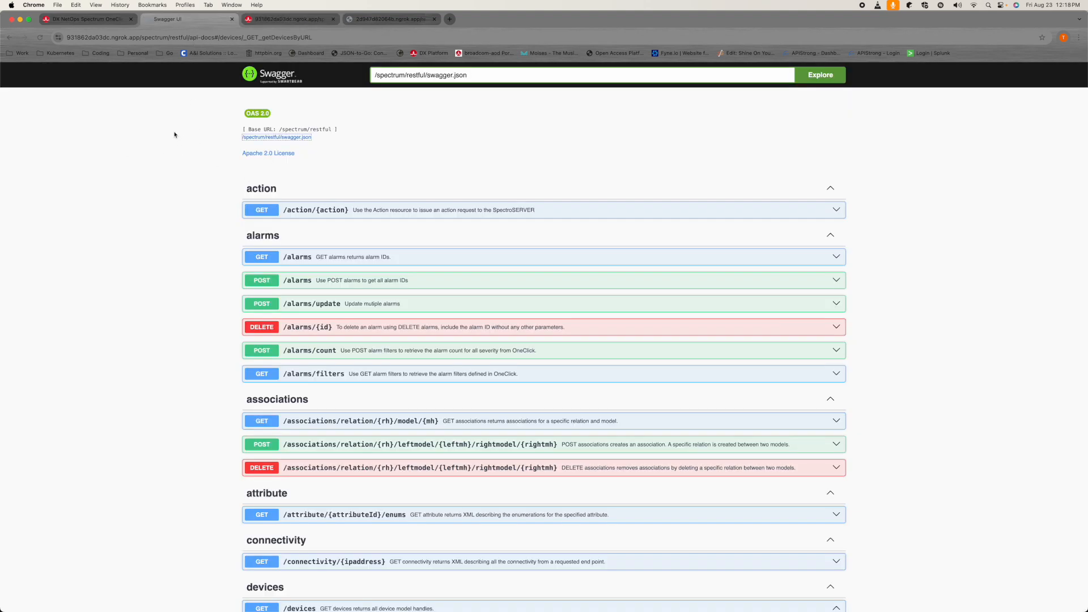
pyautogui.click(334, 19)
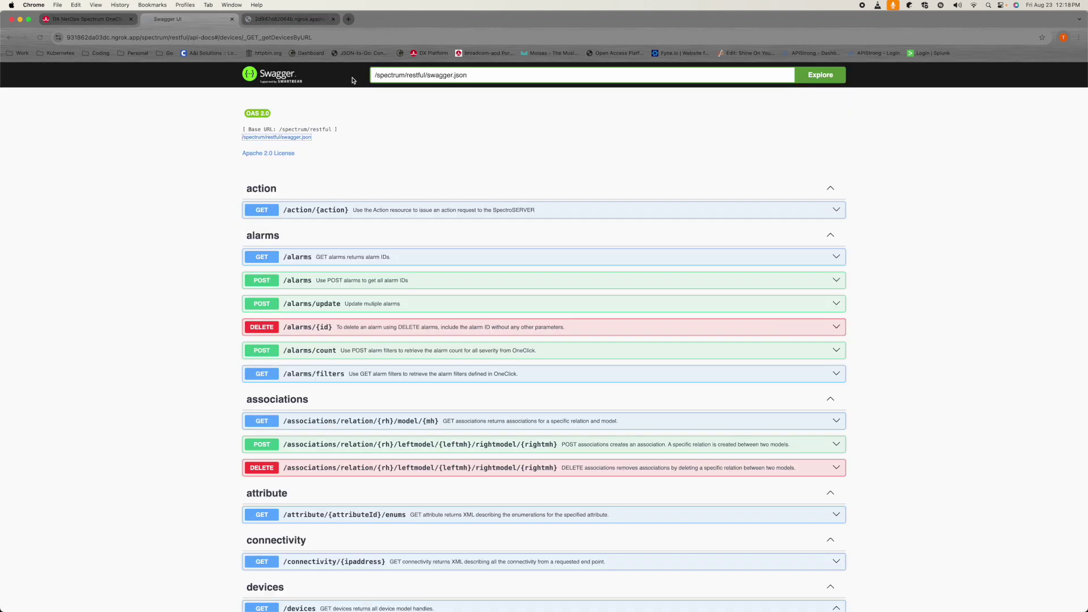
# Return to the Available Web Services page and inspect its ngrok host and /rest path in the address
pyautogui.click(300, 20)
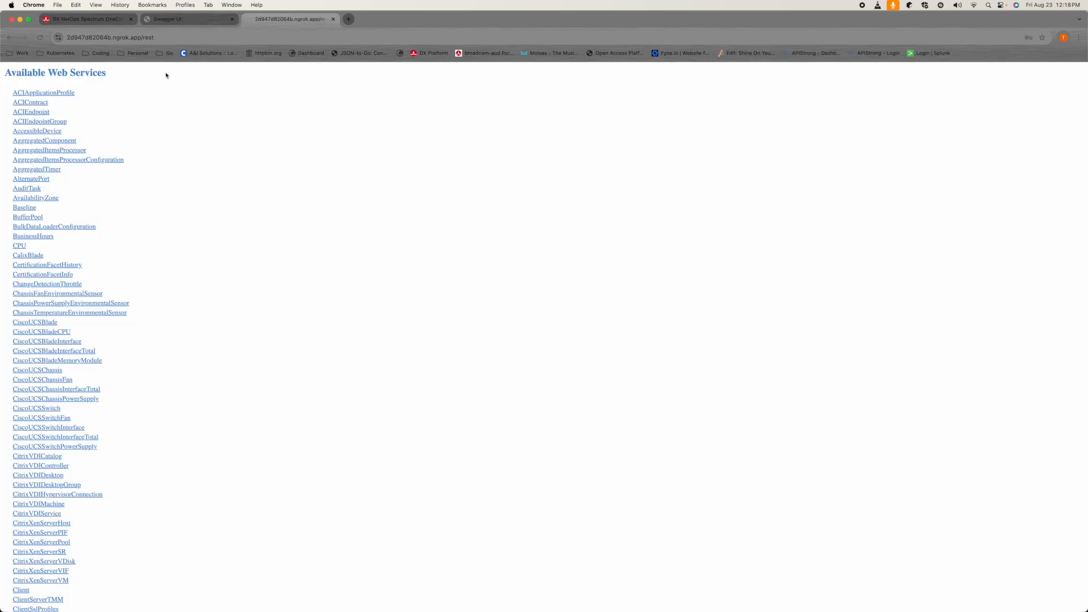
pyautogui.click(144, 38)
pyautogui.click(187, 39)
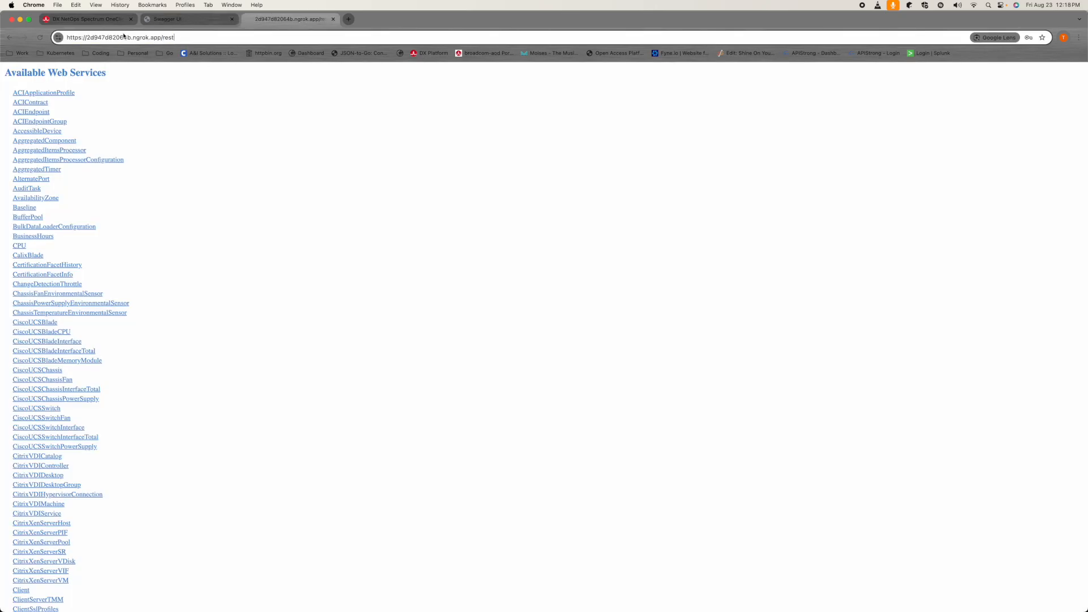
pyautogui.moveTo(164, 37); pyautogui.dragTo(84, 37)
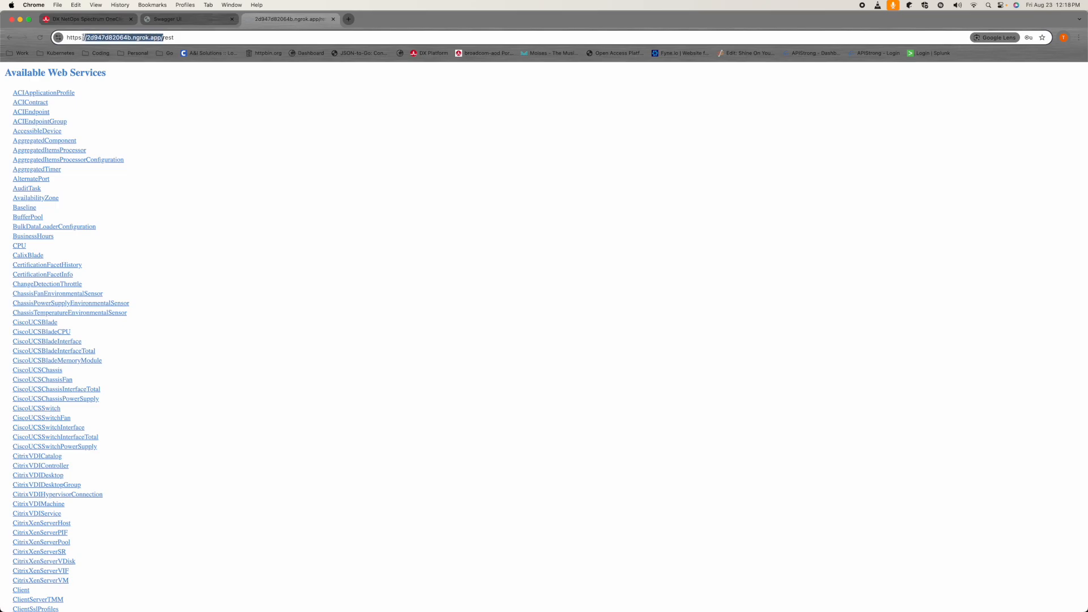
pyautogui.doubleClick(169, 38)
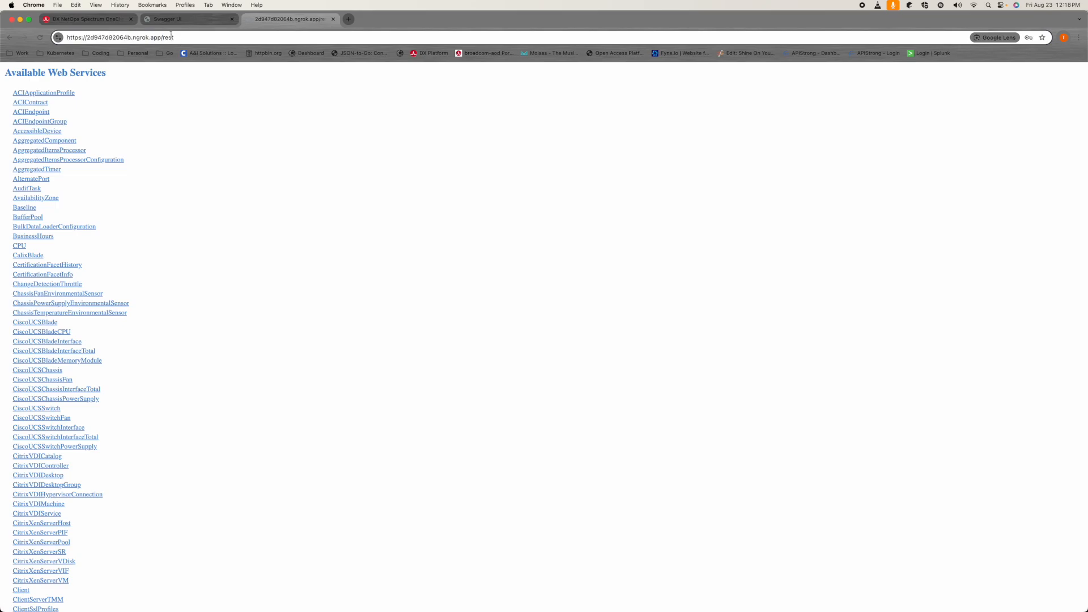
pyautogui.click(214, 95)
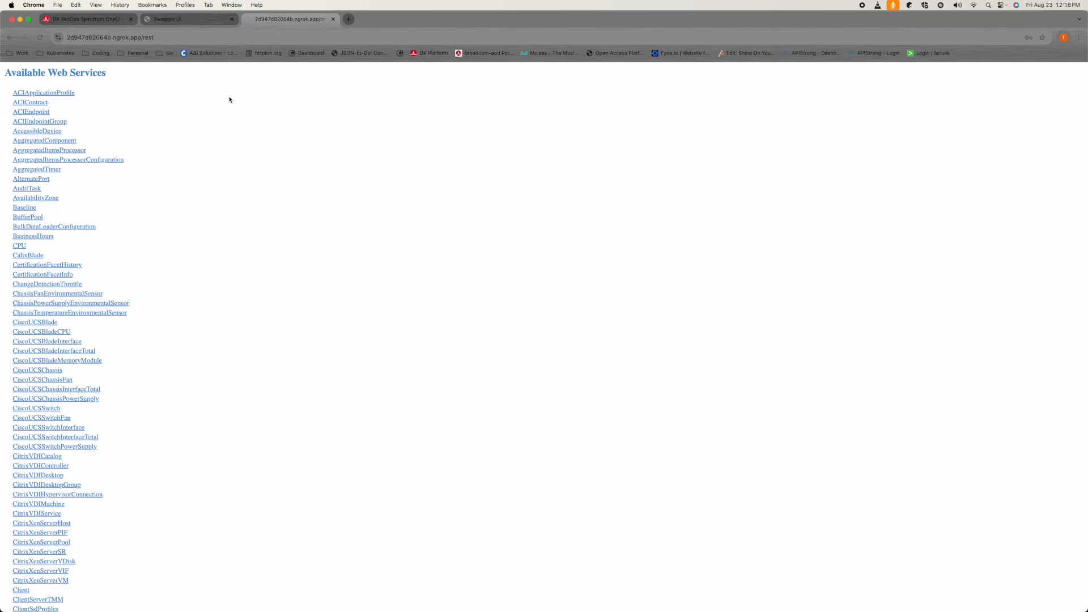
pyautogui.scroll(-5, 229, 99)
pyautogui.scroll(-5, 229, 100)
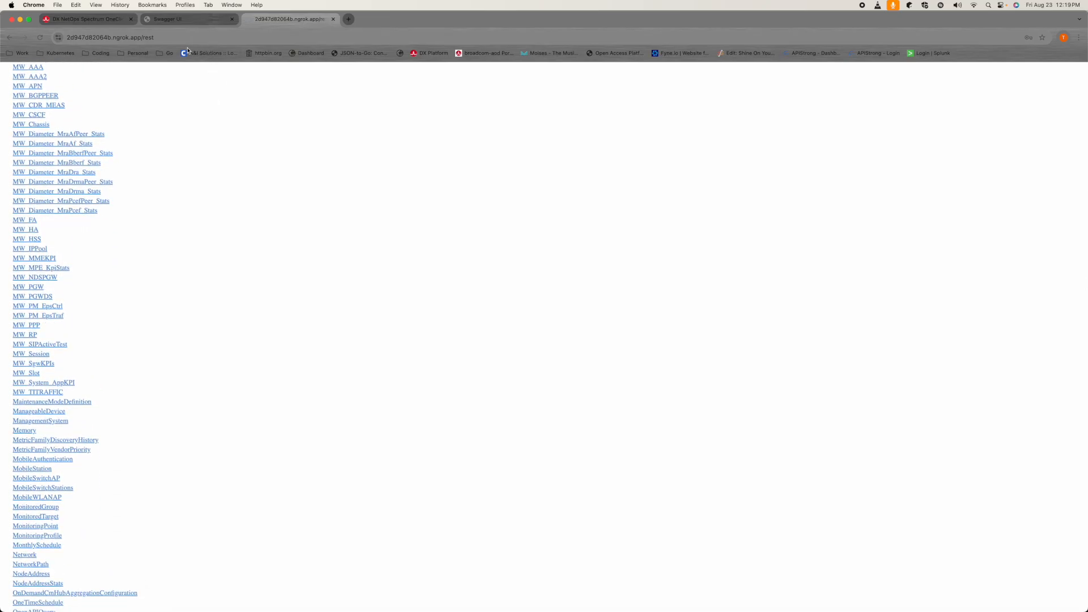
# Switch to the Spectrum REST docs to review the expanded GET /devices operation
pyautogui.click(176, 18)
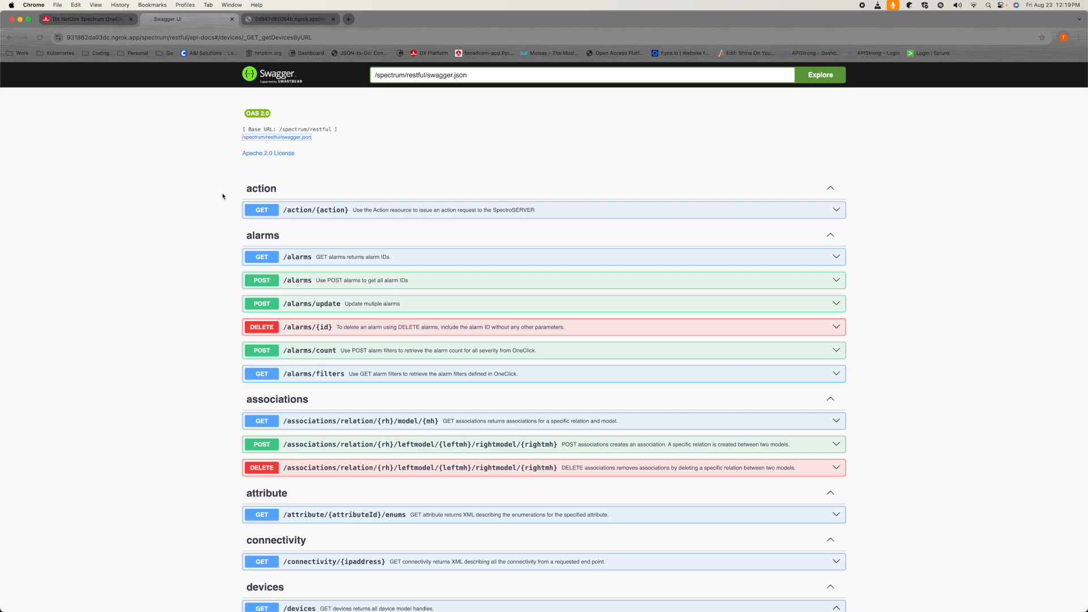
pyautogui.scroll(-2, 214, 197)
pyautogui.scroll(-3, 214, 196)
pyautogui.scroll(-2, 213, 197)
pyautogui.scroll(-2, 213, 197)
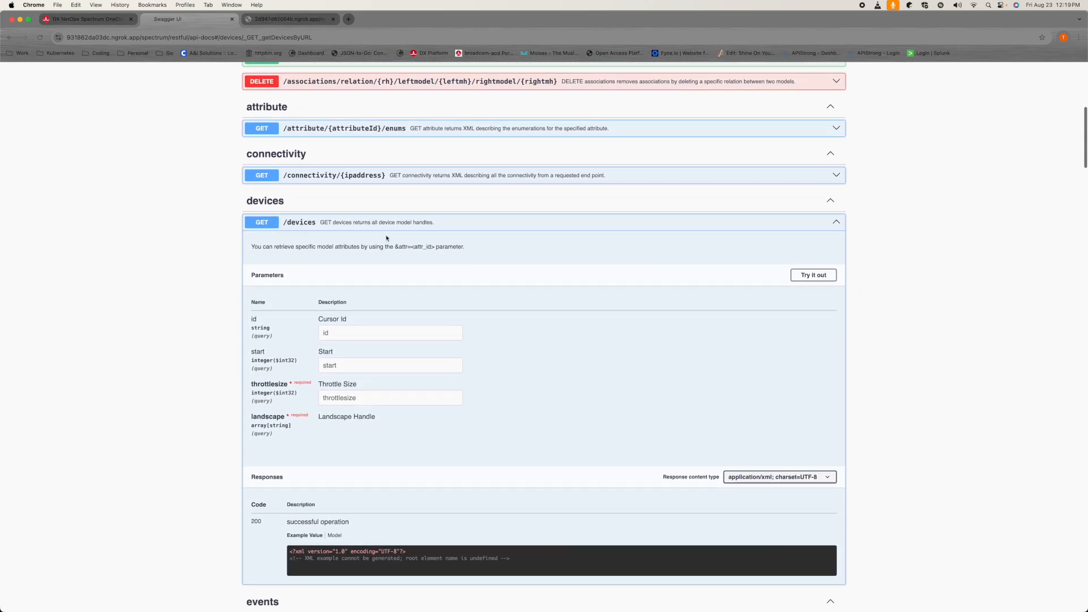
pyautogui.scroll(-3, 571, 248)
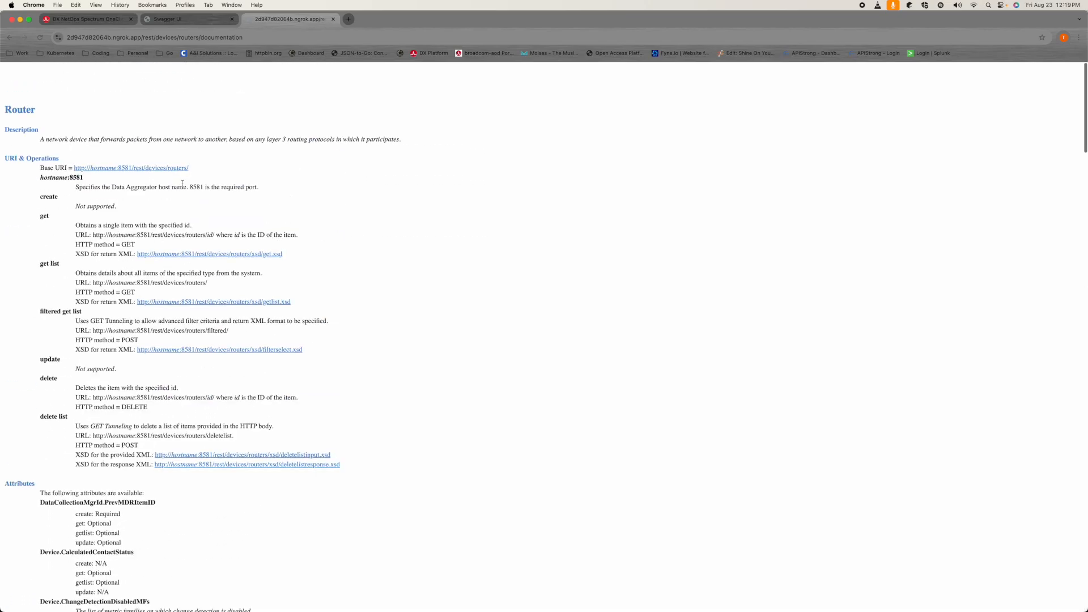
# Follow the Router Base URI to the XML list of routers (fast-switch-1/2/3, main-switch)
pyautogui.click(145, 132)
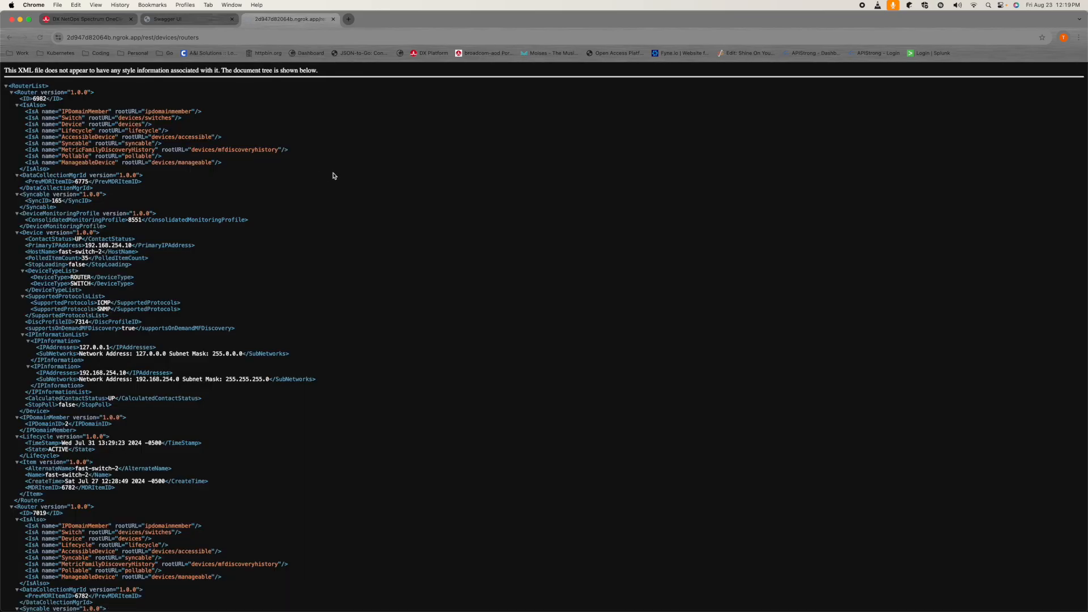
pyautogui.scroll(-3, 323, 172)
pyautogui.scroll(-3, 321, 172)
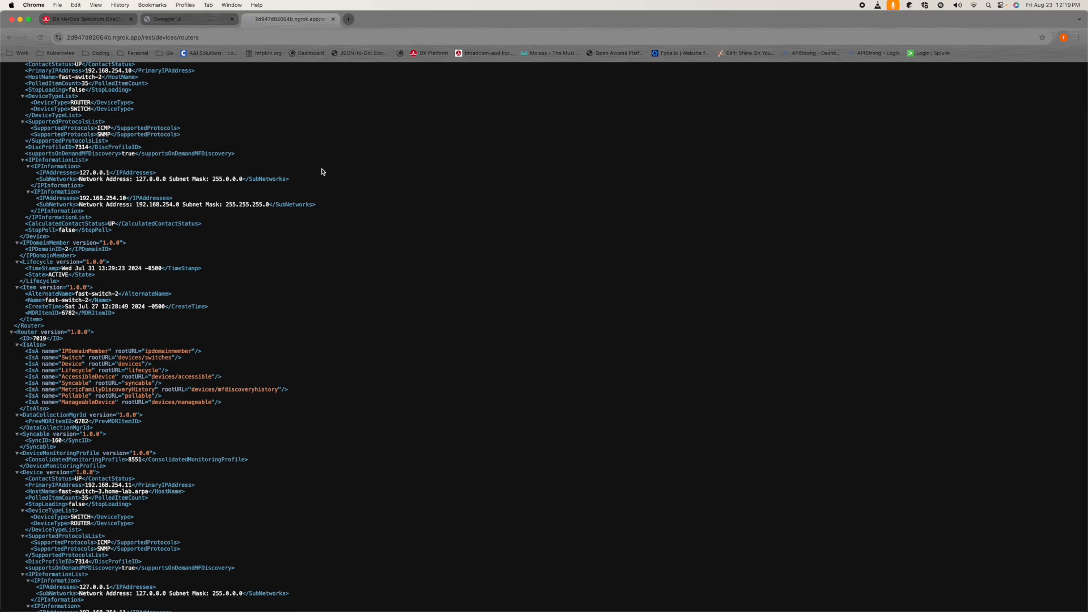
pyautogui.scroll(-8, 322, 172)
pyautogui.scroll(-5, 322, 173)
pyautogui.scroll(-5, 322, 171)
pyautogui.scroll(-3, 322, 172)
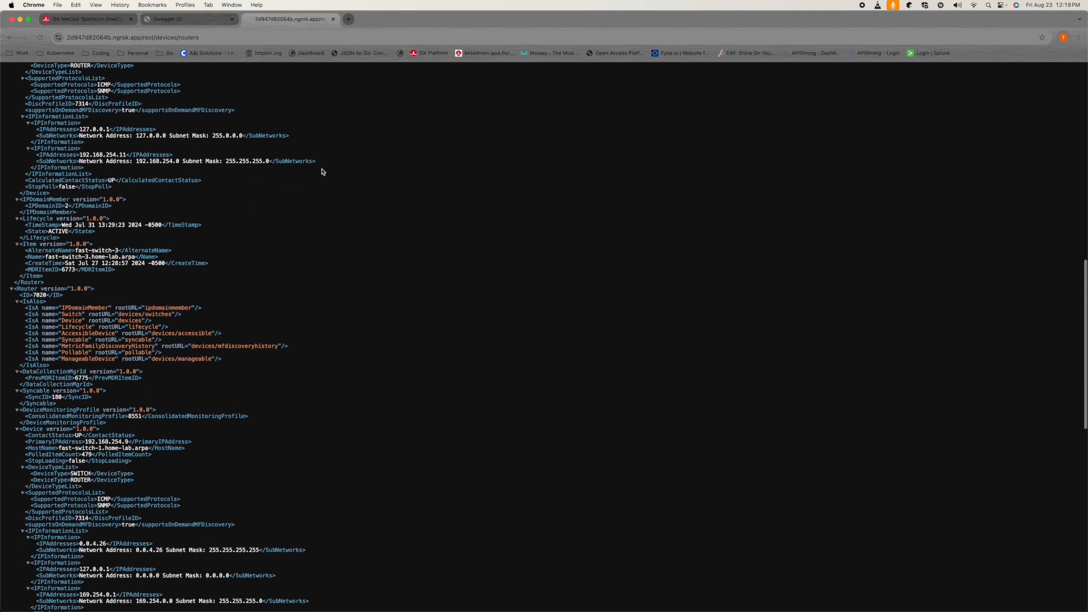
pyautogui.scroll(-2, 191, 166)
pyautogui.scroll(-3, 243, 179)
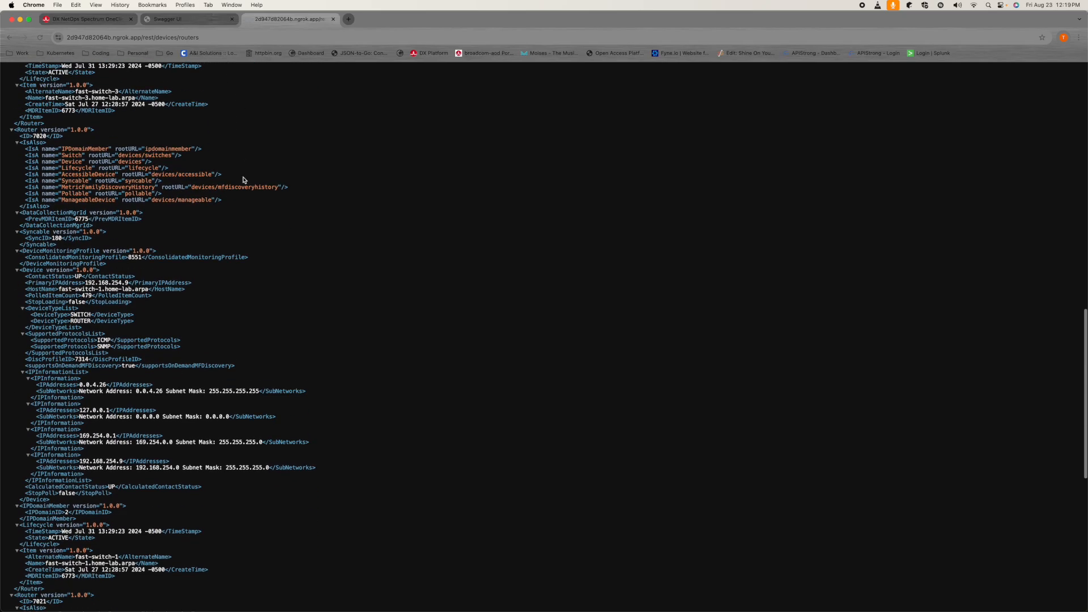
pyautogui.scroll(-4, 244, 179)
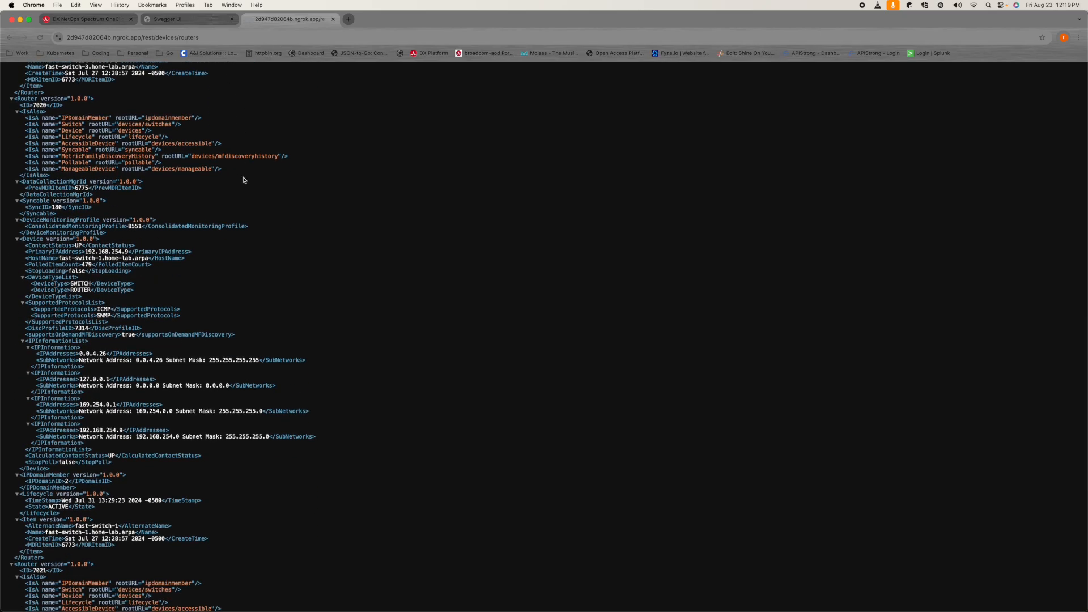
pyautogui.scroll(-5, 243, 180)
pyautogui.scroll(-4, 244, 180)
pyautogui.scroll(-2, 243, 180)
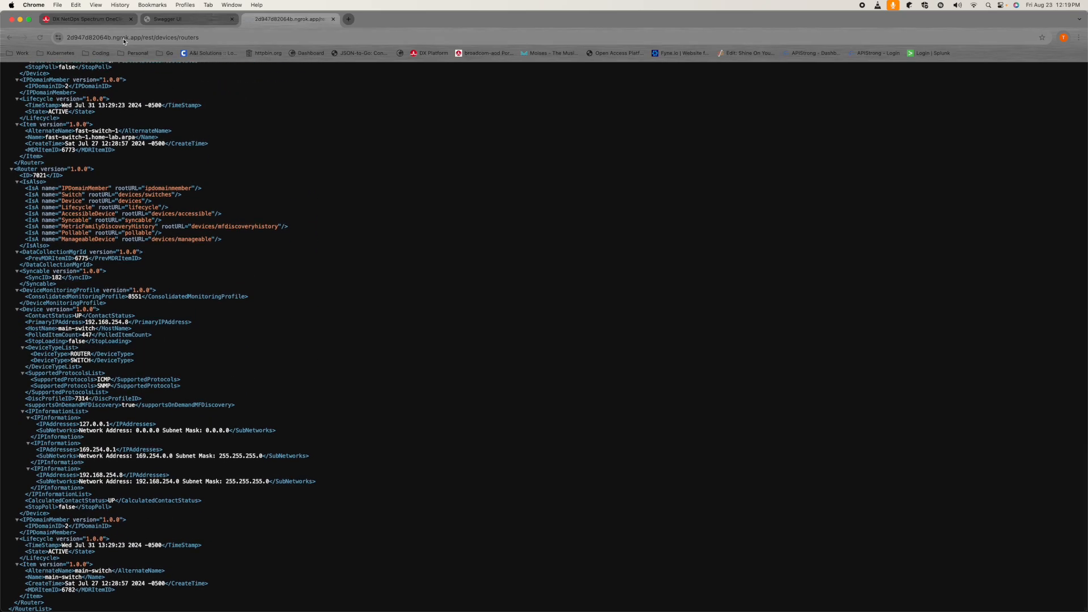
pyautogui.scroll(10, 187, 120)
pyautogui.scroll(10, 188, 119)
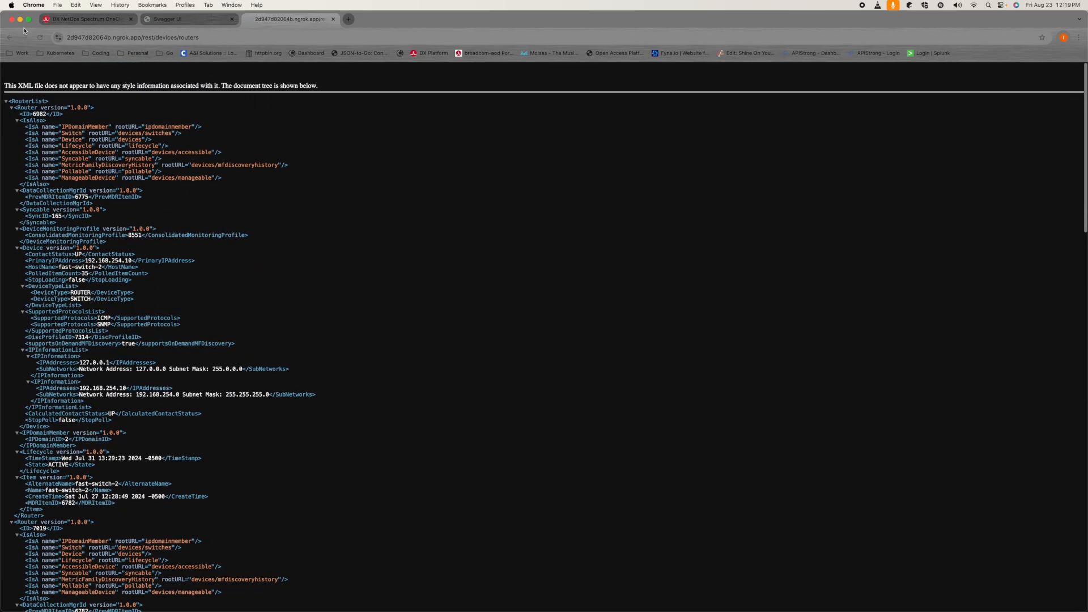
# From the services list open the CPU web service, fetch its XML list of CPUs, then return to the CPU docs
pyautogui.click(12, 37)
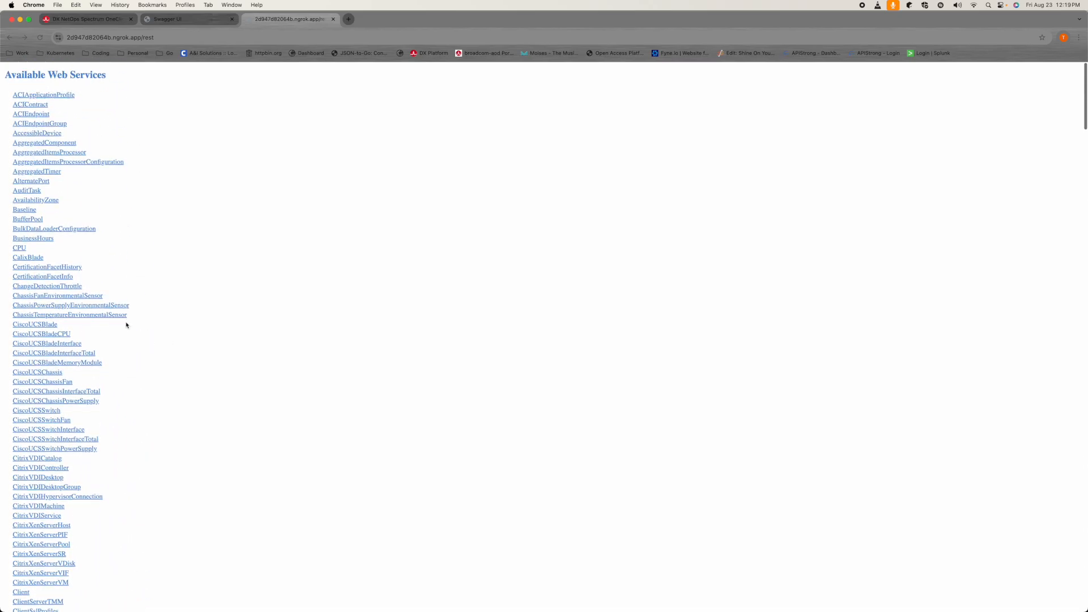
pyautogui.click(19, 248)
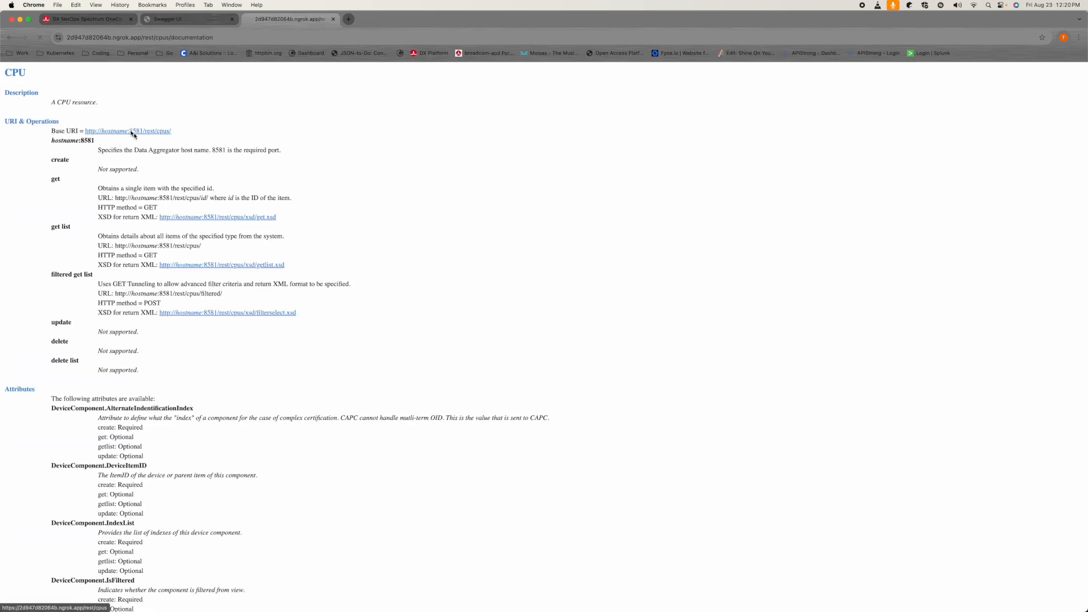
pyautogui.click(132, 131)
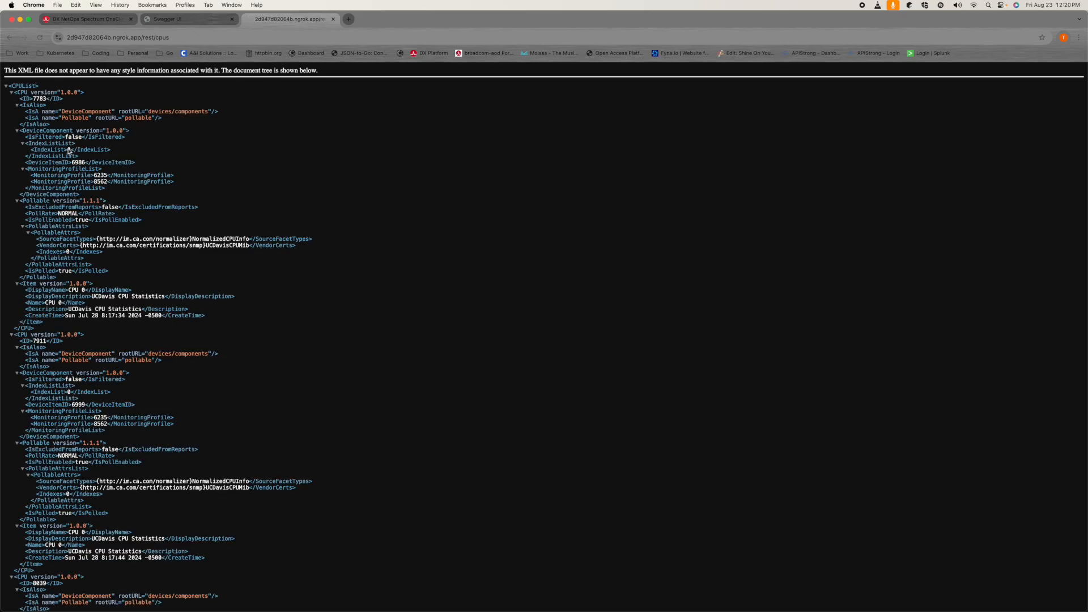
pyautogui.scroll(-1, 103, 166)
pyautogui.moveTo(54, 152); pyautogui.dragTo(141, 153)
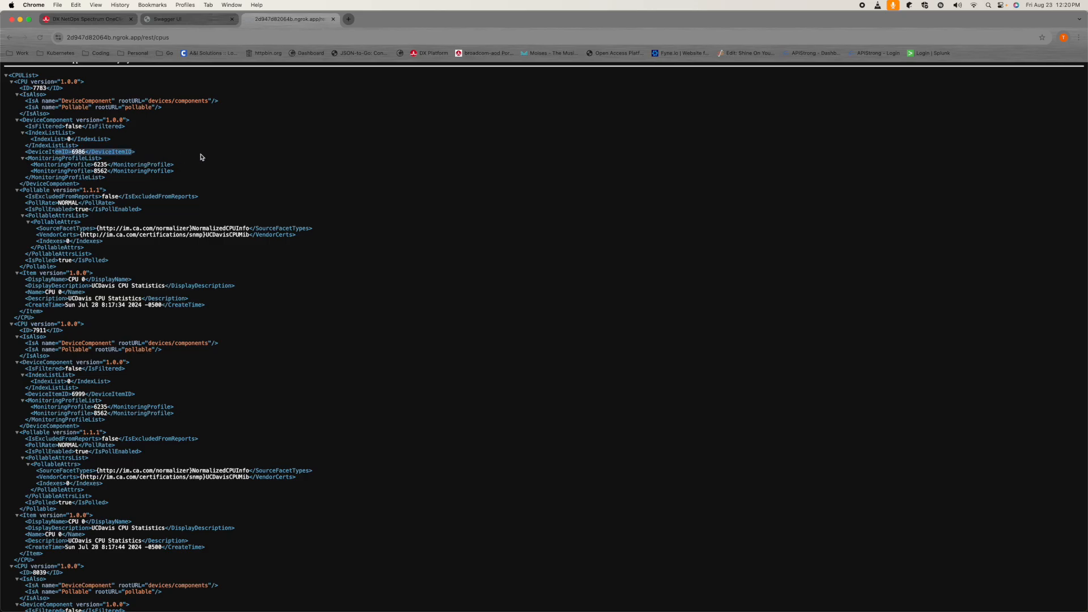
pyautogui.scroll(-1, 201, 157)
pyautogui.scroll(-1, 202, 157)
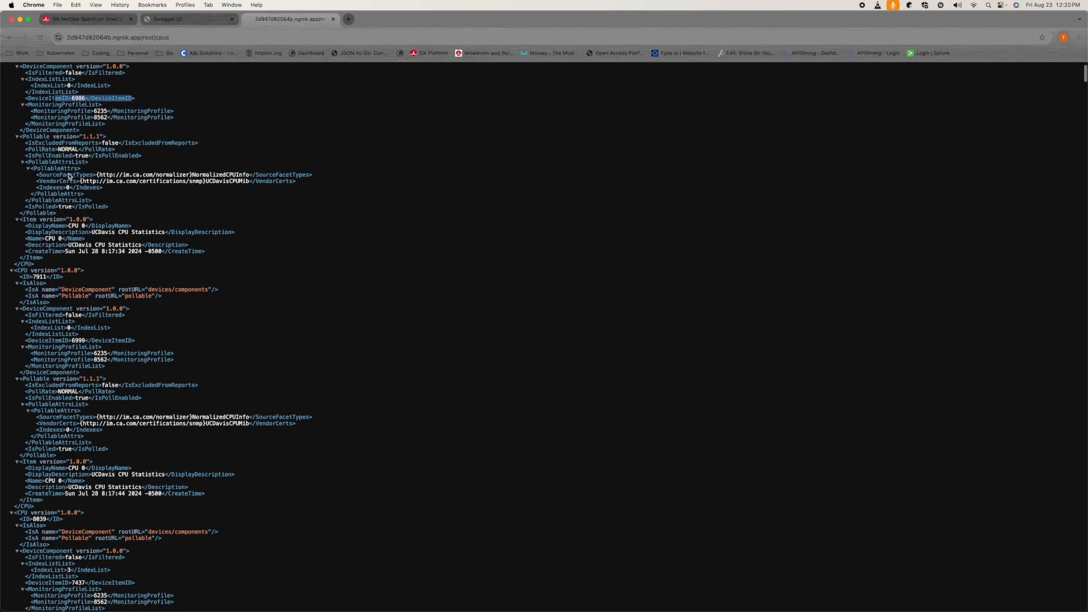
pyautogui.moveTo(70, 176); pyautogui.dragTo(254, 193)
pyautogui.scroll(-1, 253, 194)
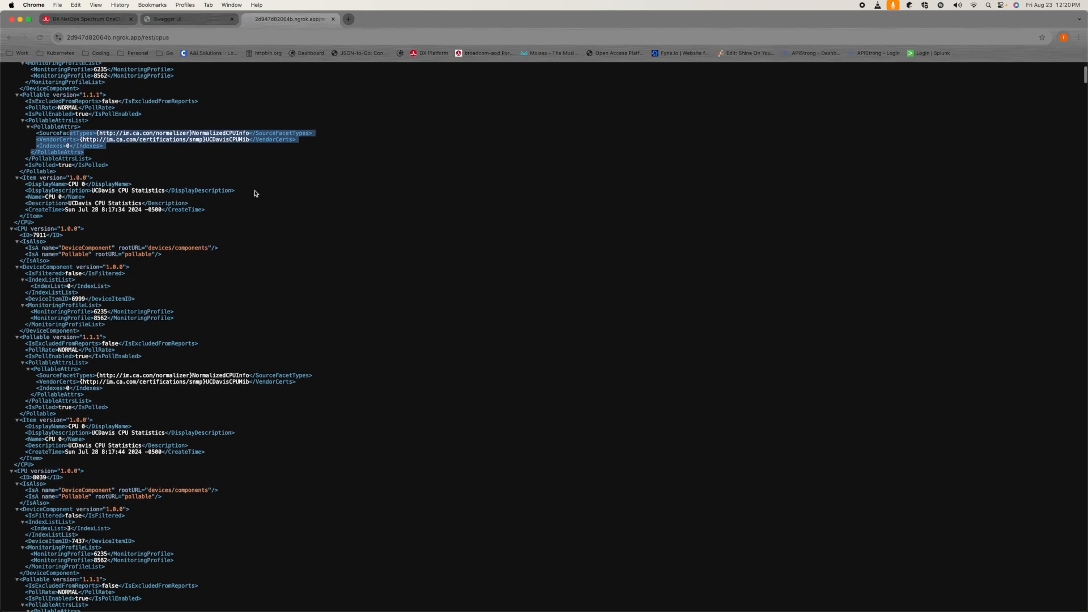
pyautogui.click(116, 196)
pyautogui.doubleClick(154, 194)
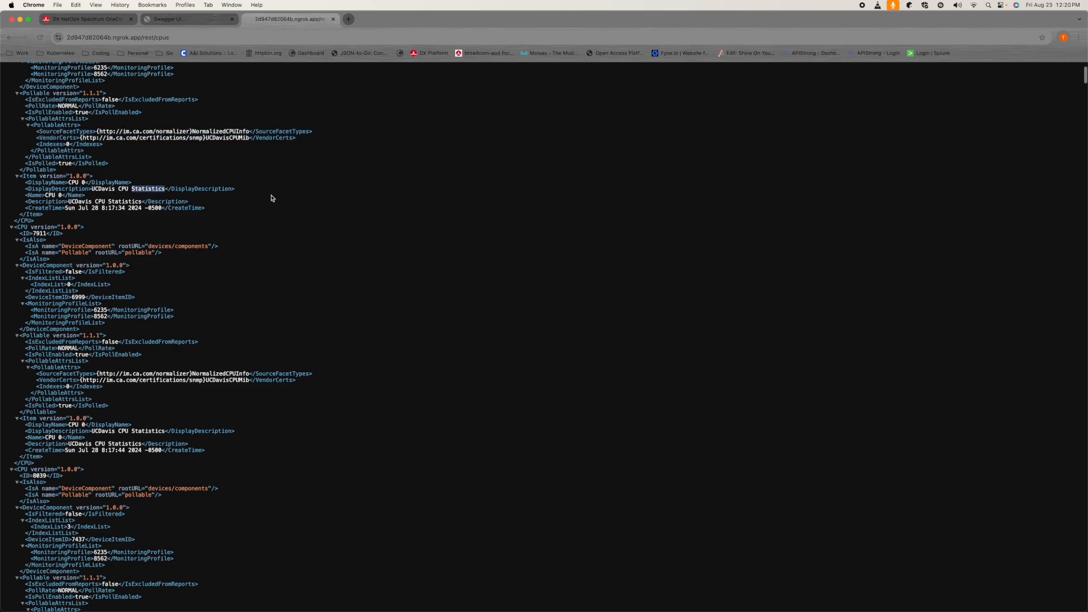
pyautogui.scroll(-1, 272, 196)
pyautogui.scroll(-3, 201, 190)
pyautogui.scroll(-2, 202, 190)
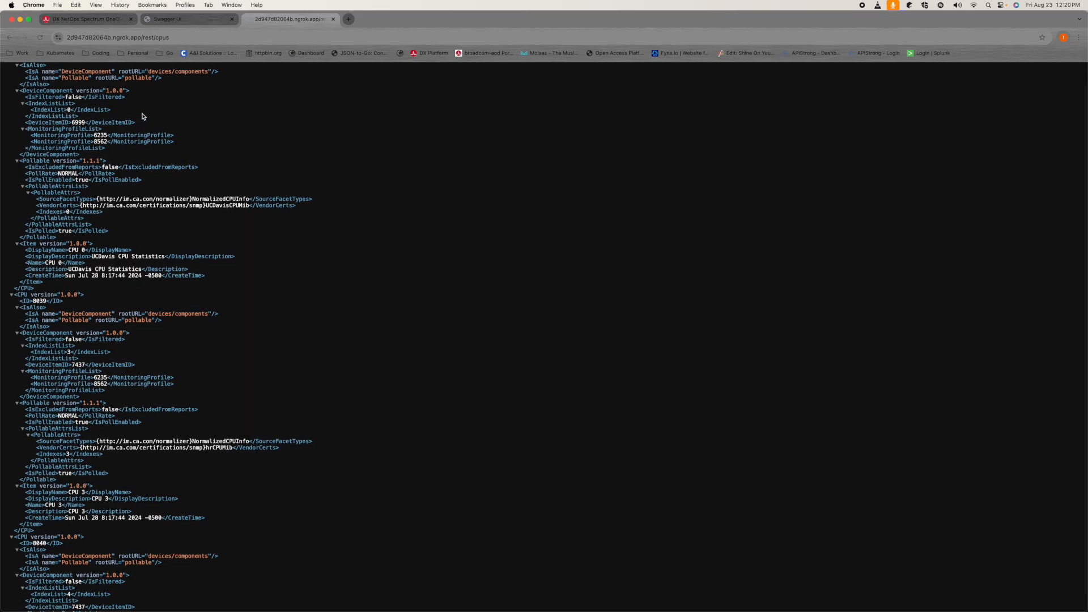
pyautogui.click(11, 37)
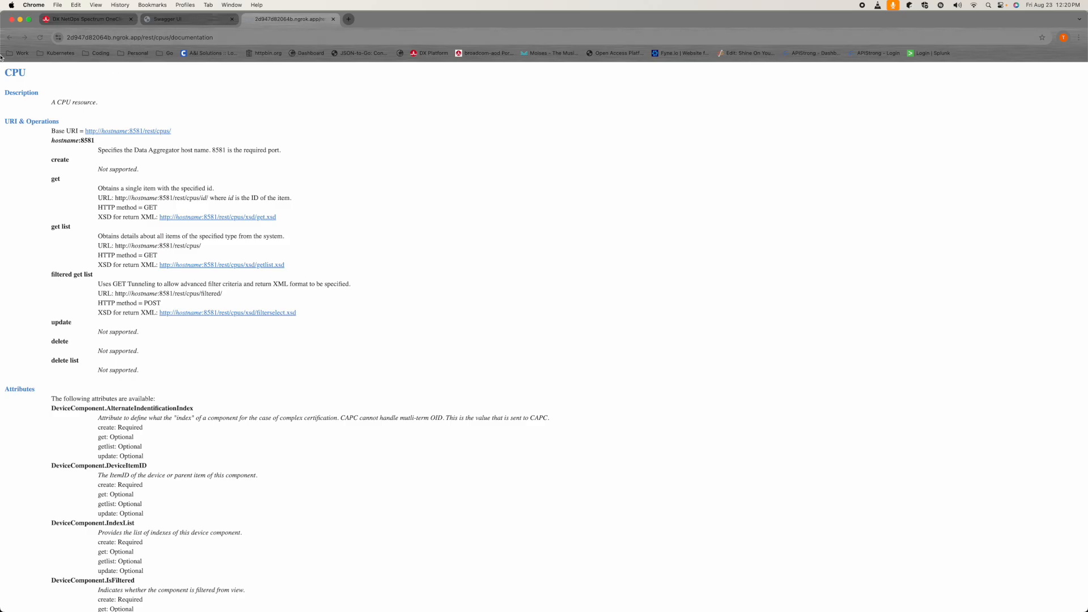
# Go back to the Available Web Services list, then switch to the Spectrum OneClick home tab
pyautogui.click(10, 38)
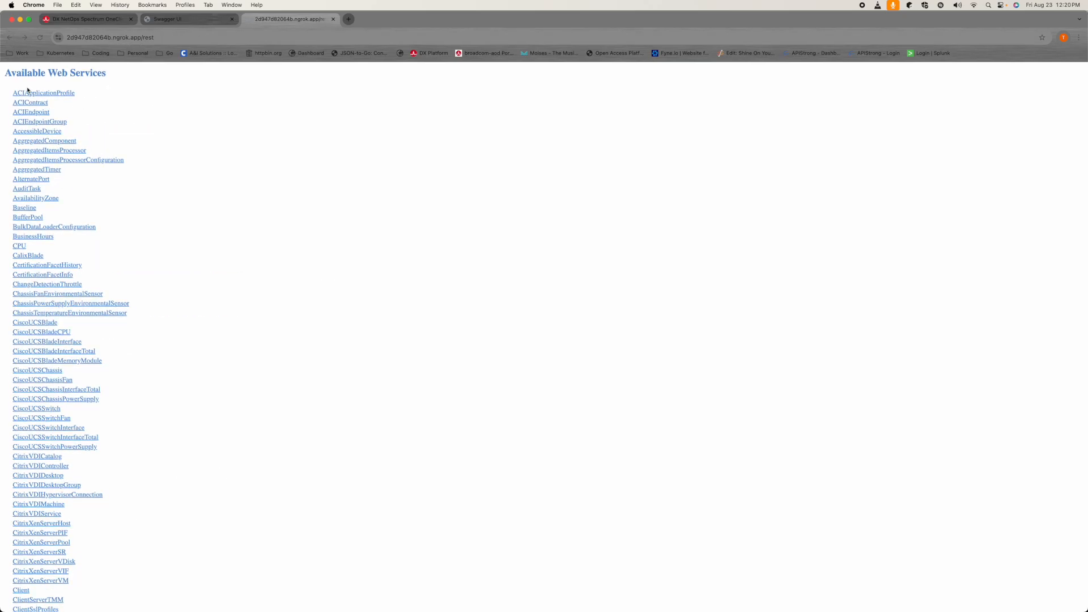
pyautogui.scroll(-2, 200, 130)
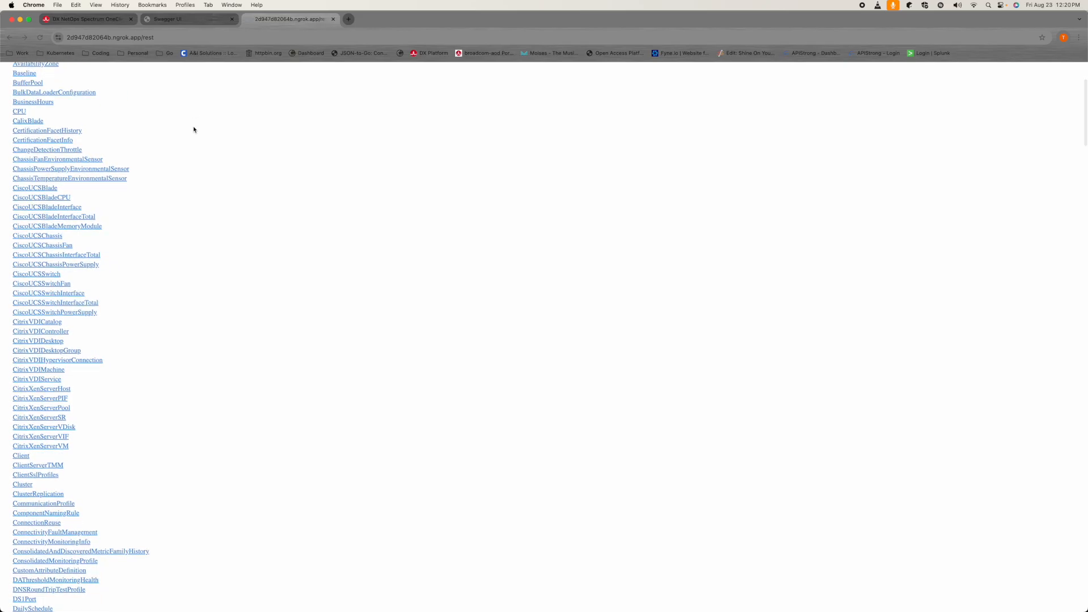
pyautogui.click(89, 19)
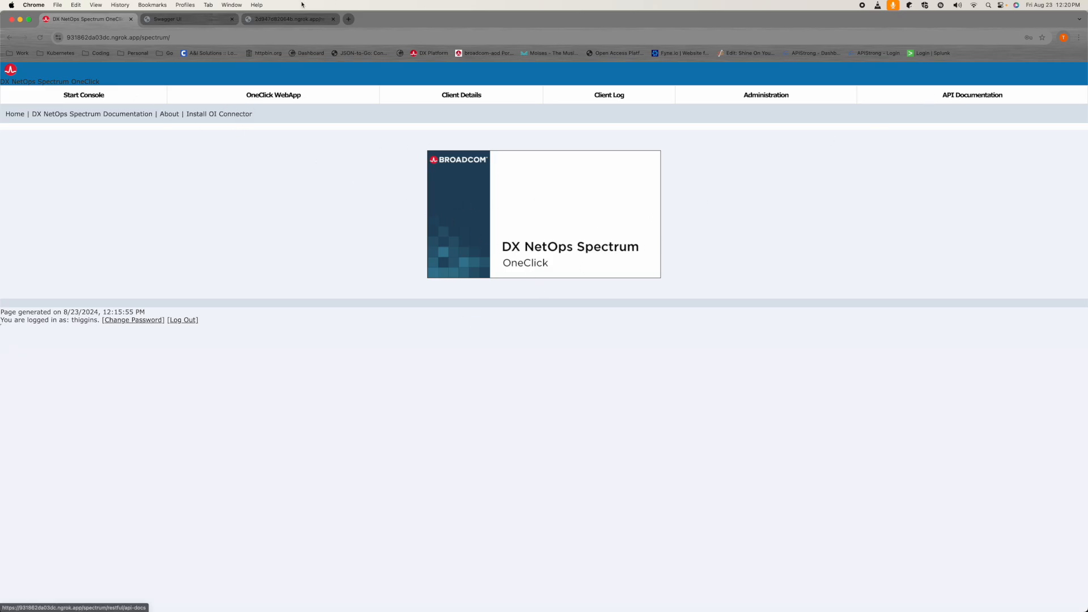
# Return to the Spectrum Swagger docs and collapse the GET /devices and GET /landscapes operations
pyautogui.click(189, 19)
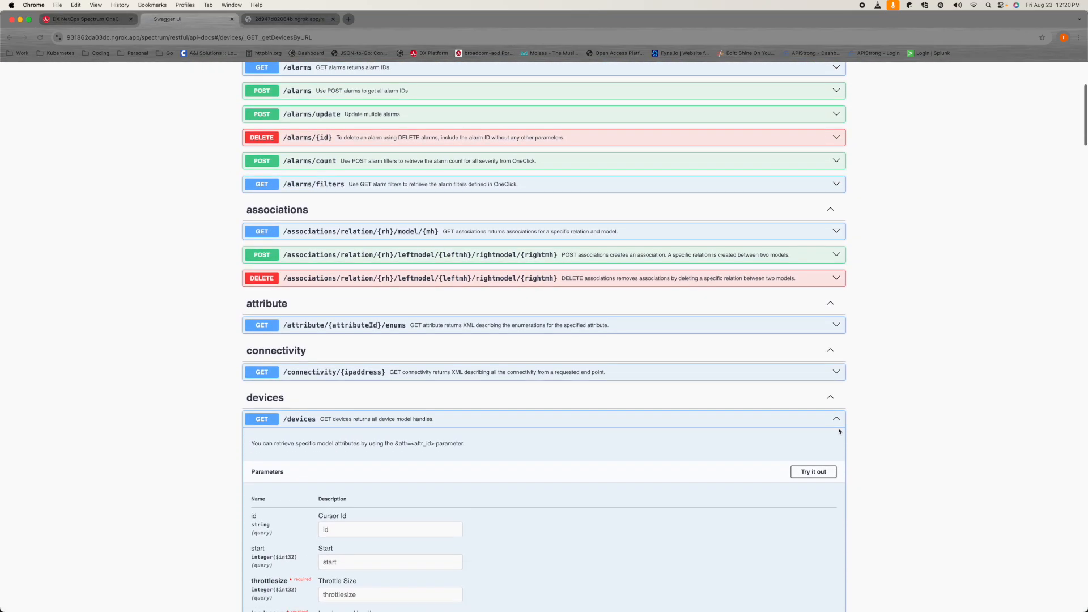
pyautogui.click(837, 396)
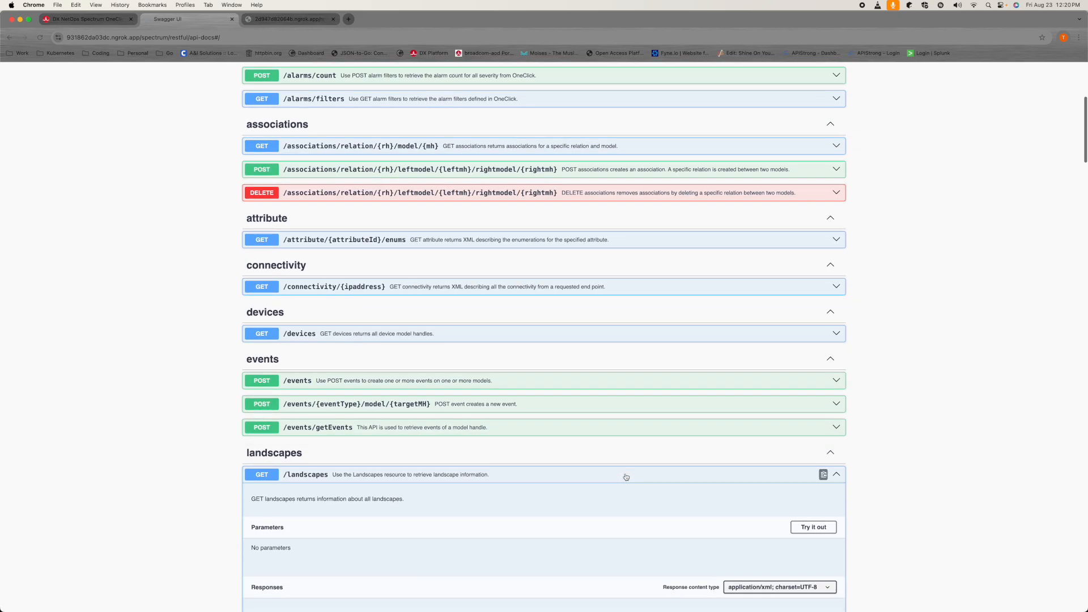
pyautogui.click(833, 474)
pyautogui.scroll(-2, 240, 403)
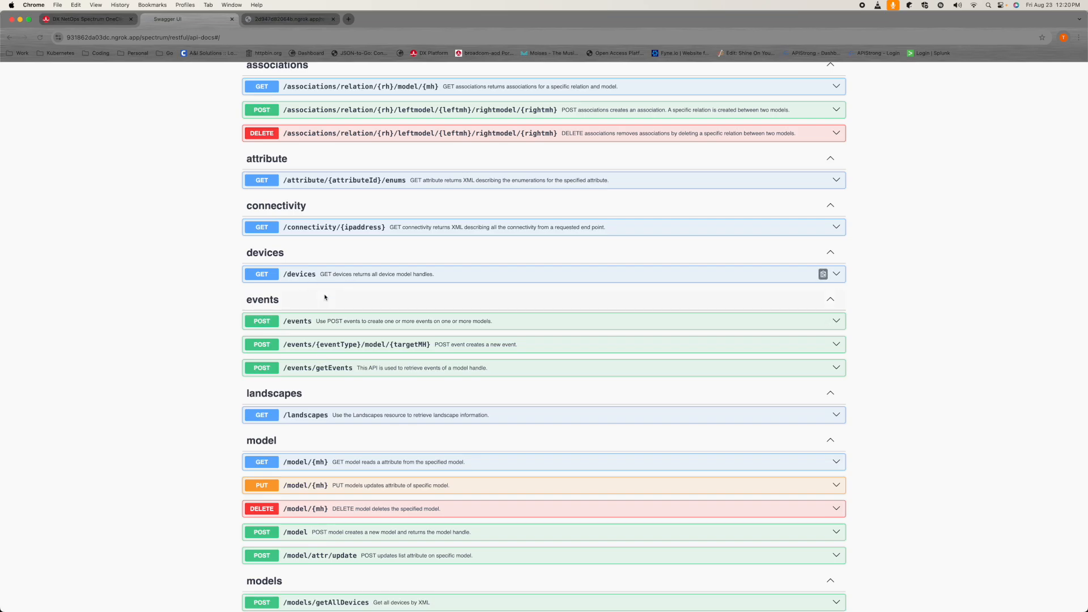
pyautogui.scroll(5, 334, 295)
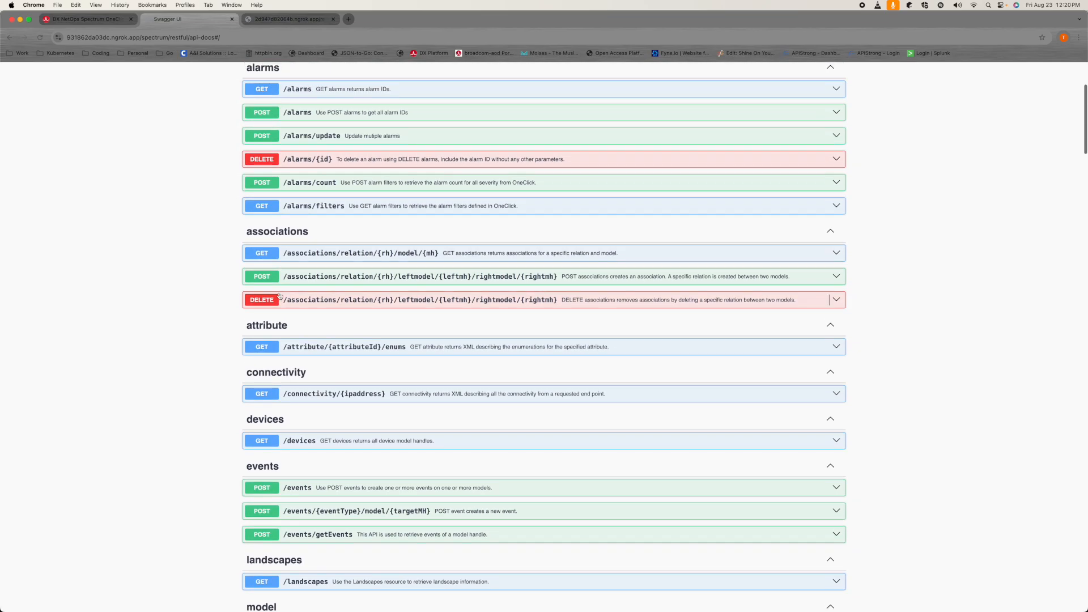
pyautogui.scroll(2, 279, 295)
pyautogui.scroll(-8, 279, 295)
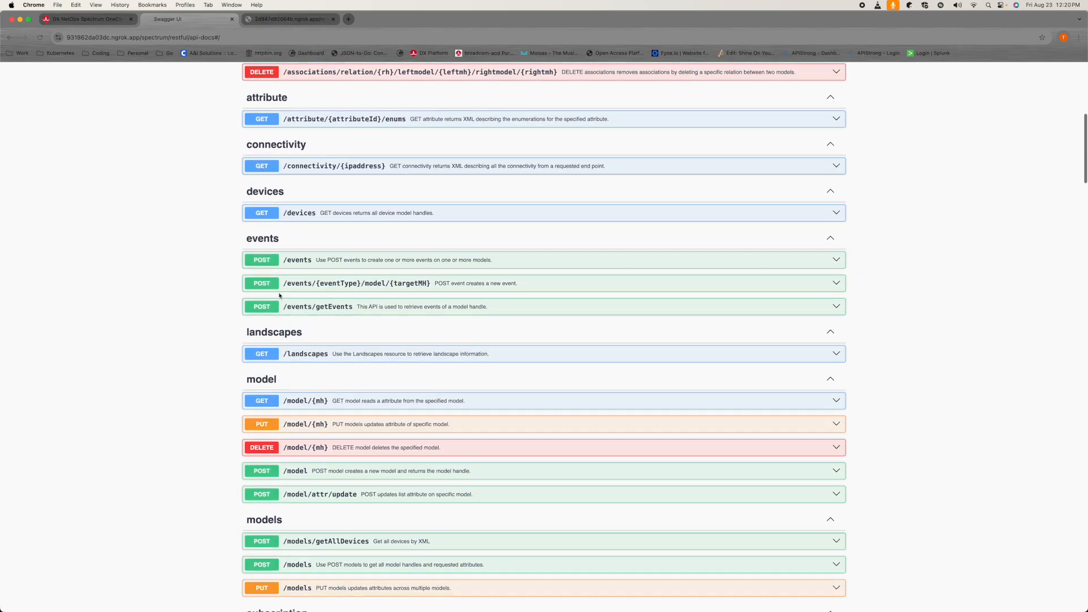
pyautogui.scroll(-8, 279, 296)
pyautogui.scroll(-2, 341, 306)
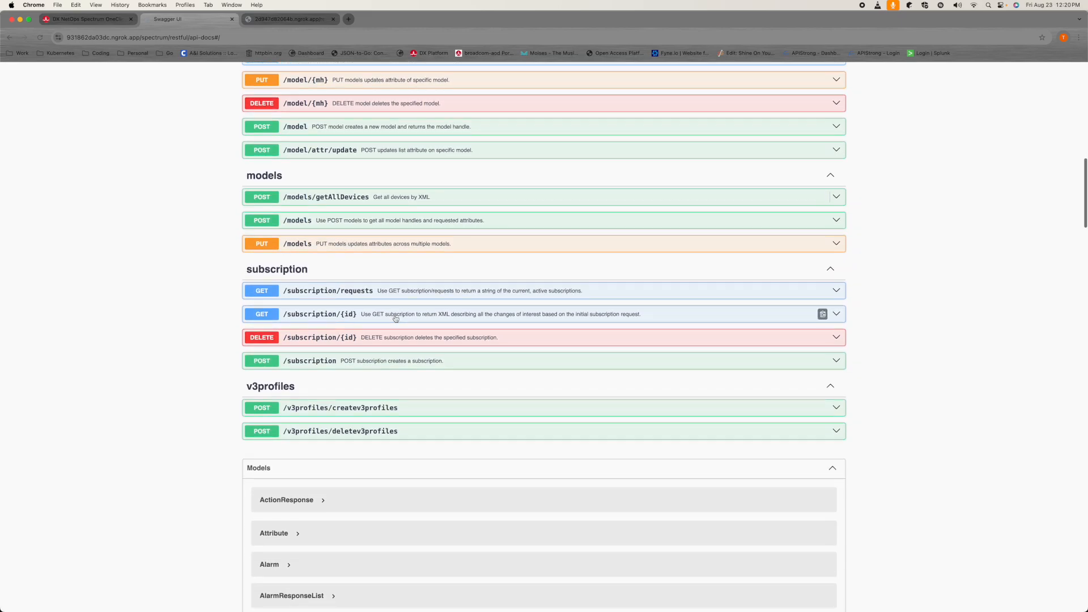
pyautogui.scroll(-2, 396, 319)
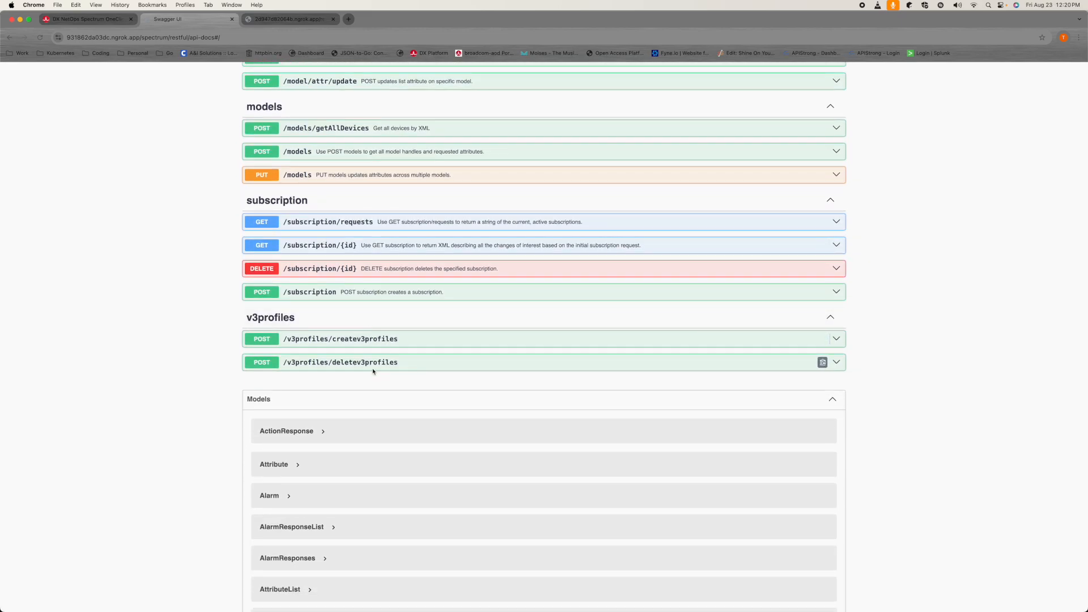
pyautogui.scroll(-3, 373, 372)
pyautogui.scroll(-3, 374, 372)
pyautogui.scroll(-2, 374, 372)
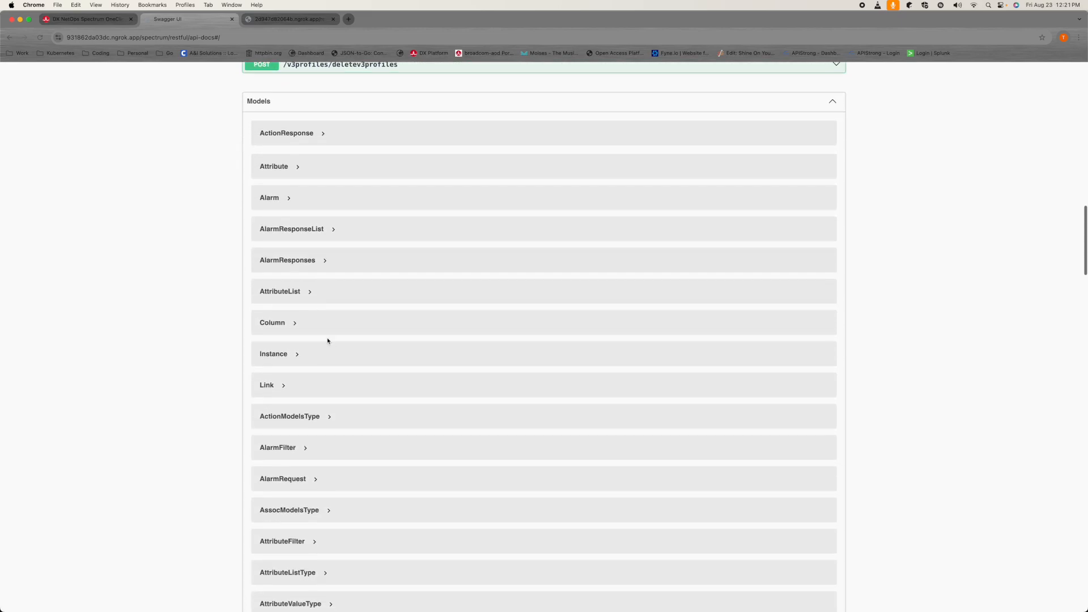
pyautogui.scroll(-1, 327, 341)
pyautogui.scroll(-2, 323, 345)
pyautogui.scroll(-3, 320, 347)
pyautogui.scroll(-3, 320, 347)
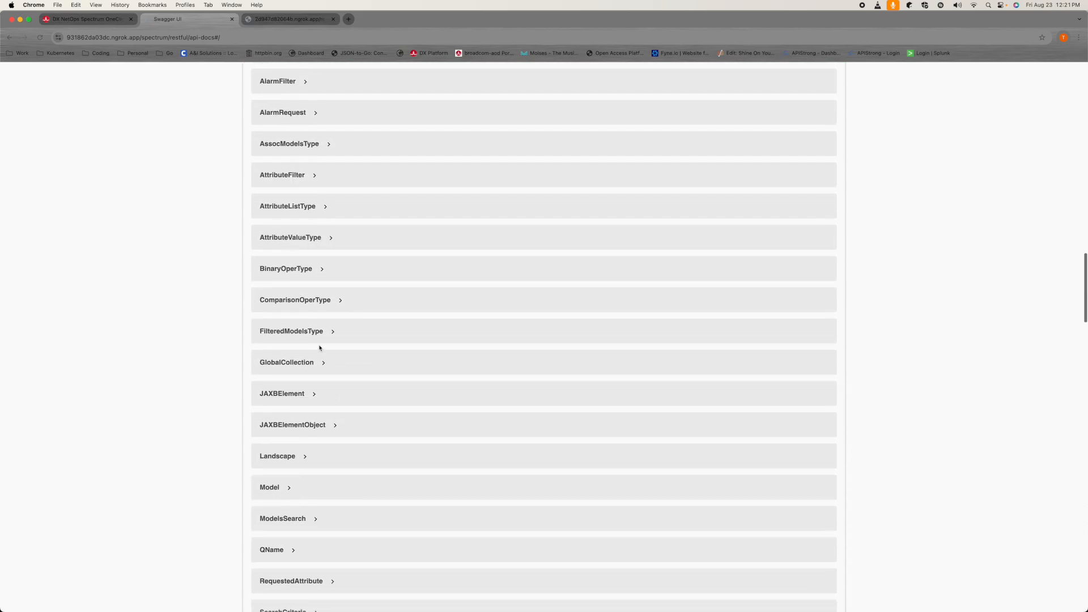
pyautogui.scroll(-3, 321, 347)
pyautogui.scroll(-2, 309, 274)
pyautogui.scroll(-1, 340, 315)
pyautogui.scroll(-2, 340, 320)
pyautogui.scroll(-2, 345, 322)
pyautogui.scroll(-2, 345, 323)
pyautogui.scroll(-3, 312, 292)
pyautogui.scroll(-3, 331, 323)
pyautogui.scroll(-2, 335, 327)
pyautogui.scroll(-3, 336, 330)
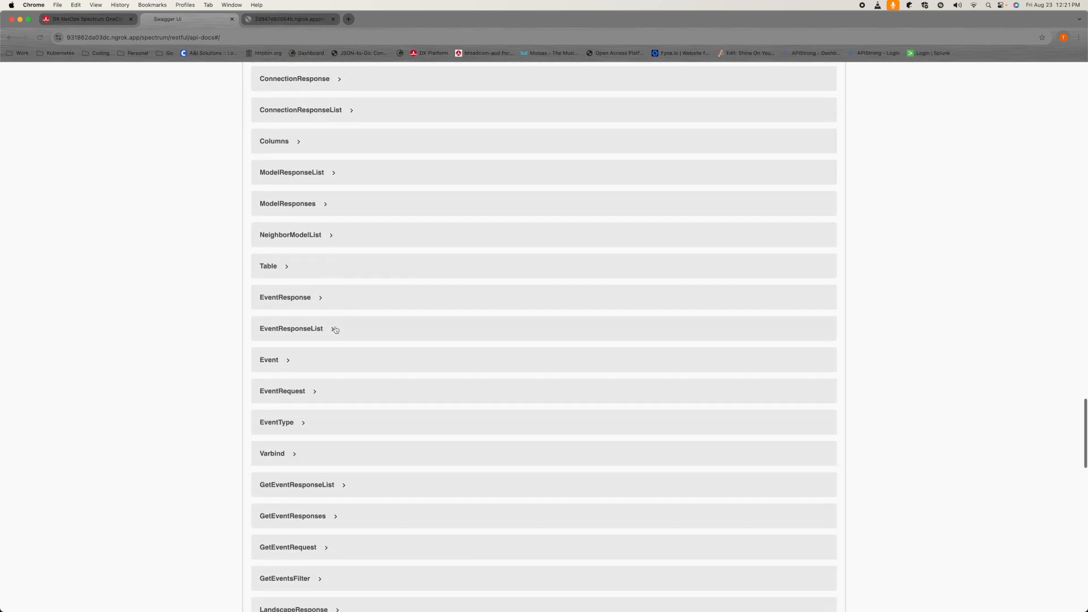
pyautogui.scroll(2, 335, 330)
pyautogui.scroll(1, 332, 281)
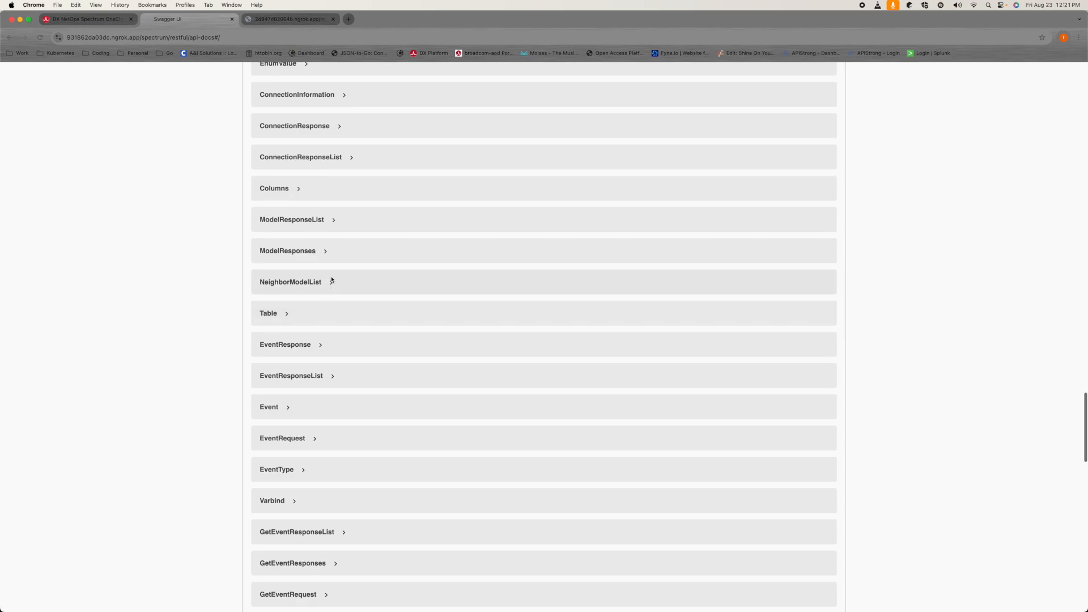
# Expand NeighborModelList and GlobalCollection, revealing uid as string and getDeviceInterface as boolean
pyautogui.click(334, 284)
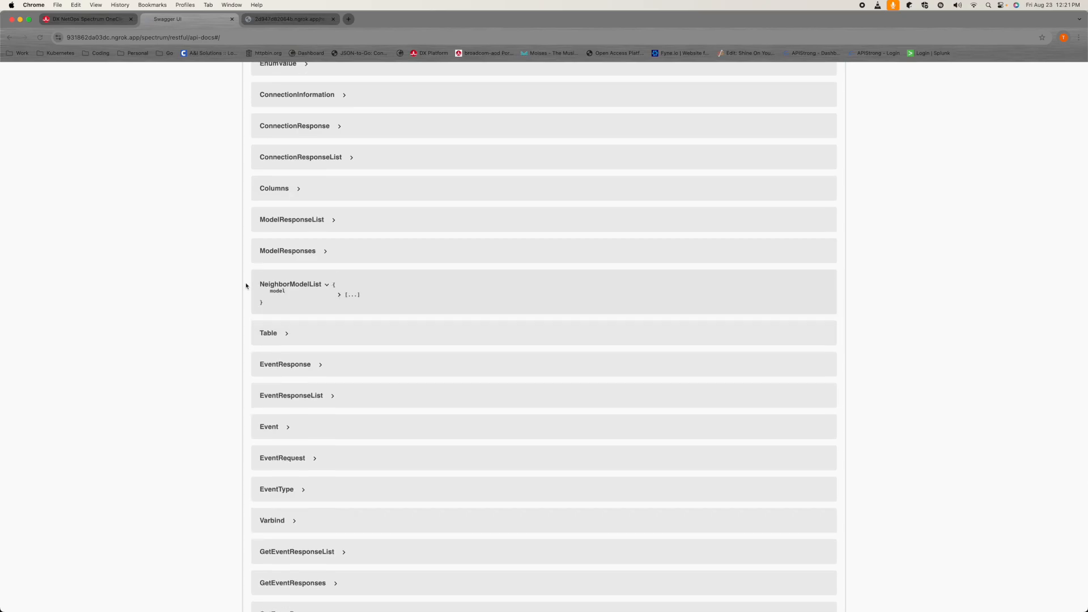
pyautogui.press('super+r')
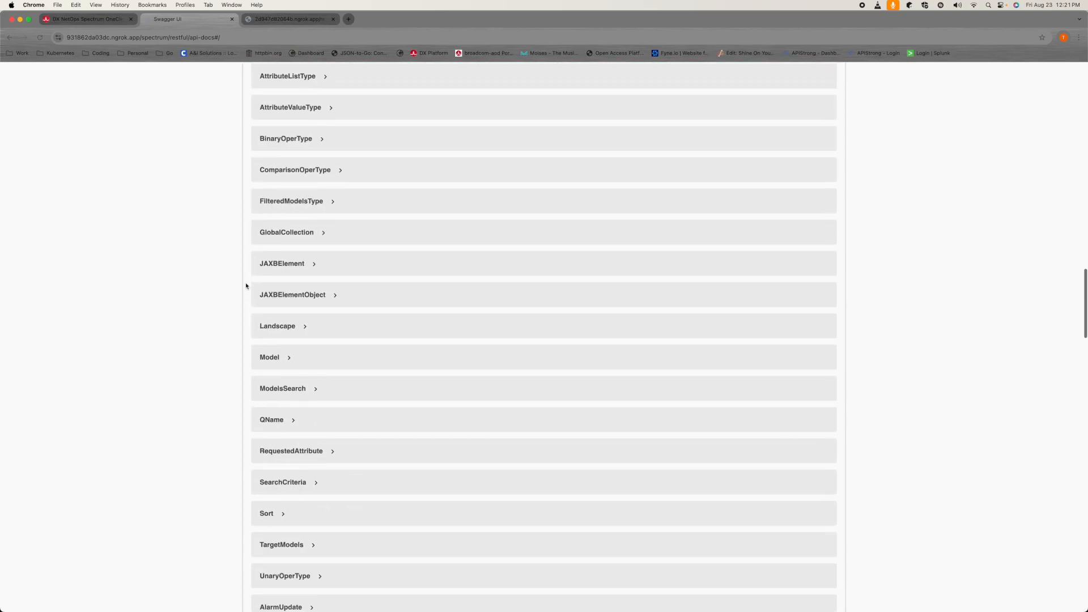
pyautogui.click(325, 233)
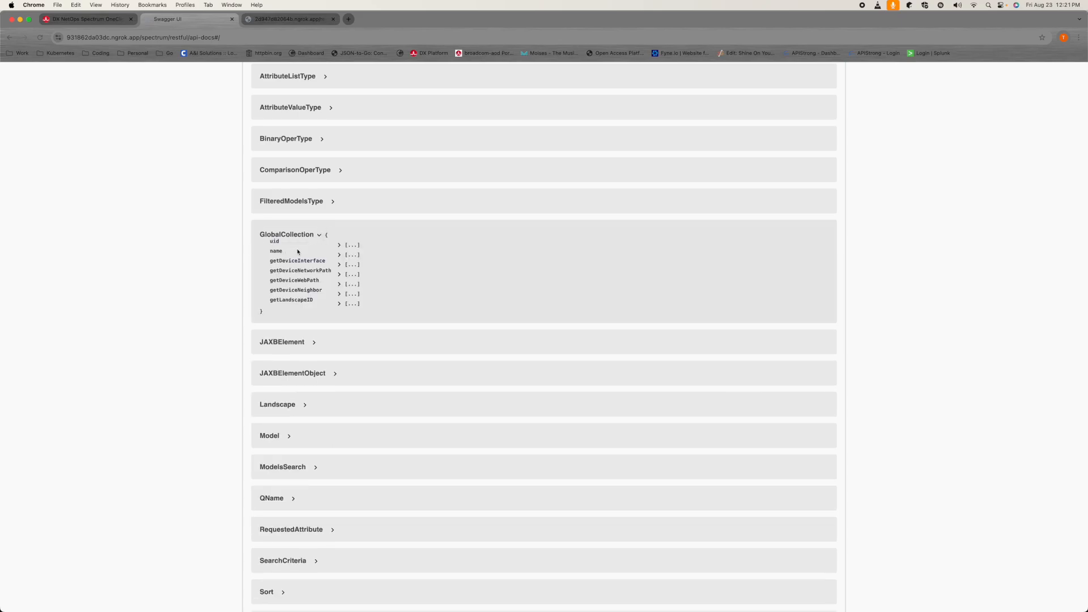
pyautogui.click(339, 246)
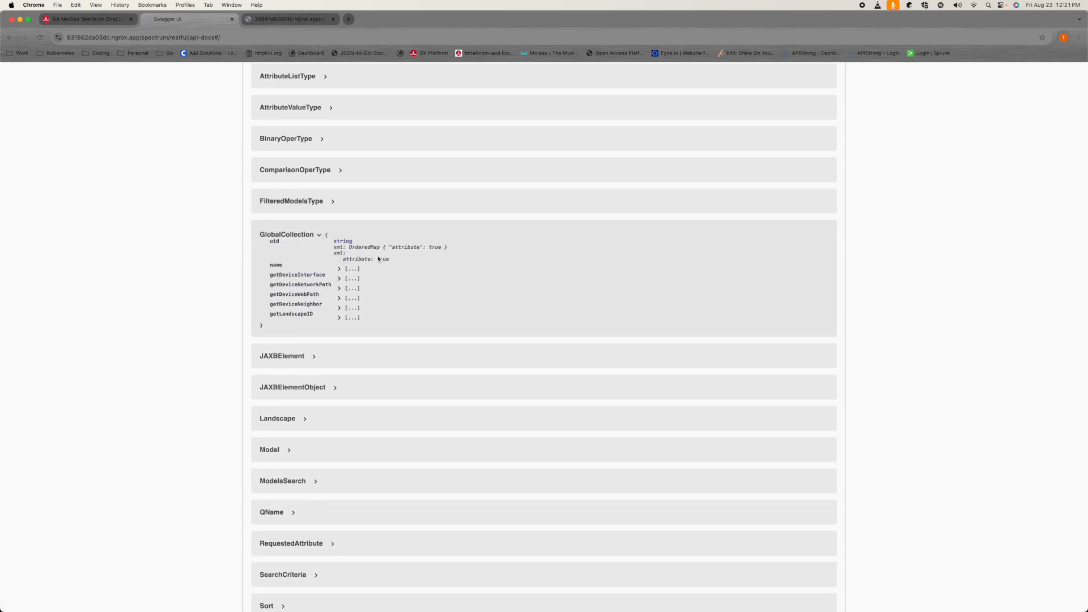
pyautogui.click(338, 278)
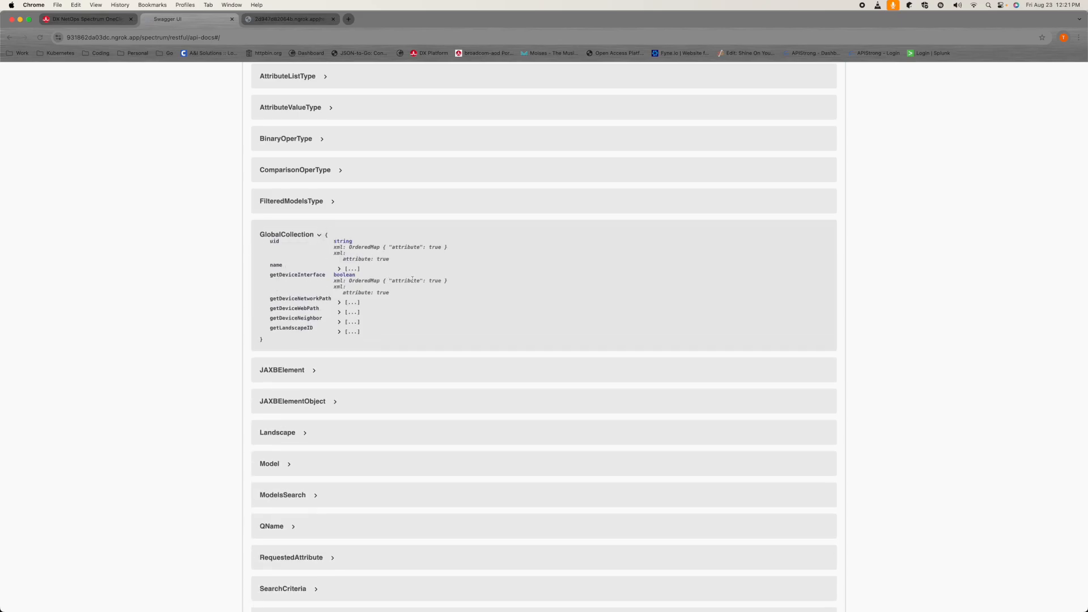
pyautogui.scroll(20, 310, 267)
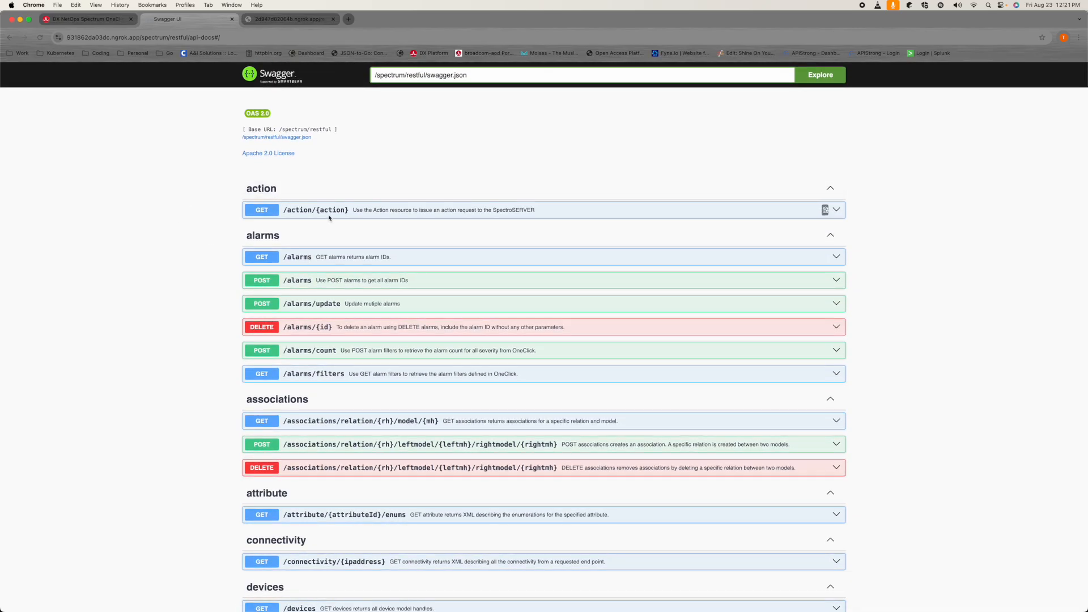
pyautogui.click(329, 213)
pyautogui.click(329, 213)
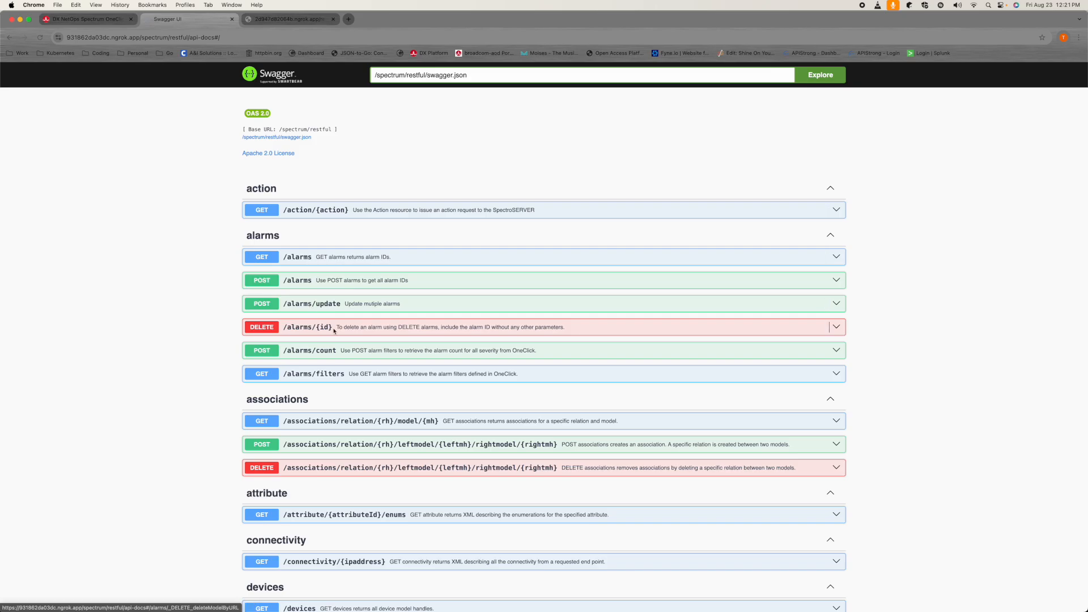
pyautogui.scroll(-15, 217, 284)
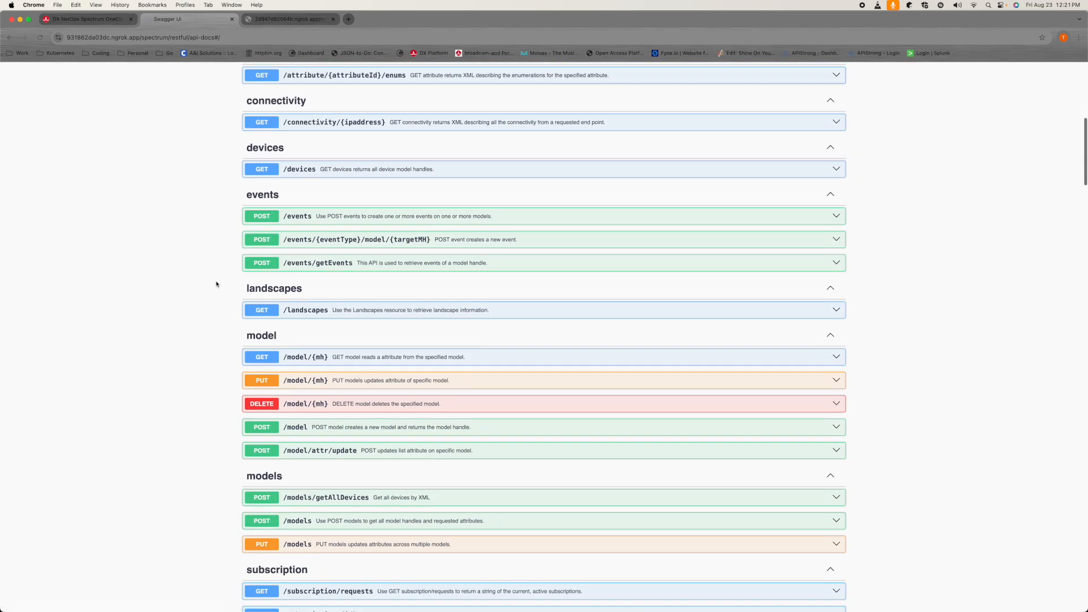
pyautogui.scroll(-1, 217, 284)
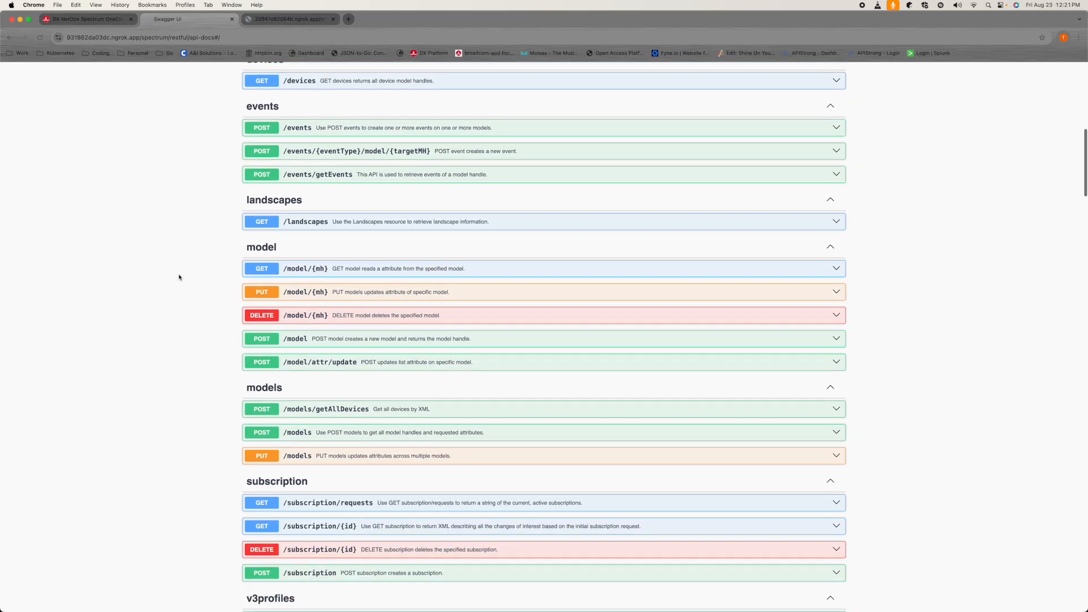
pyautogui.scroll(-8, 176, 274)
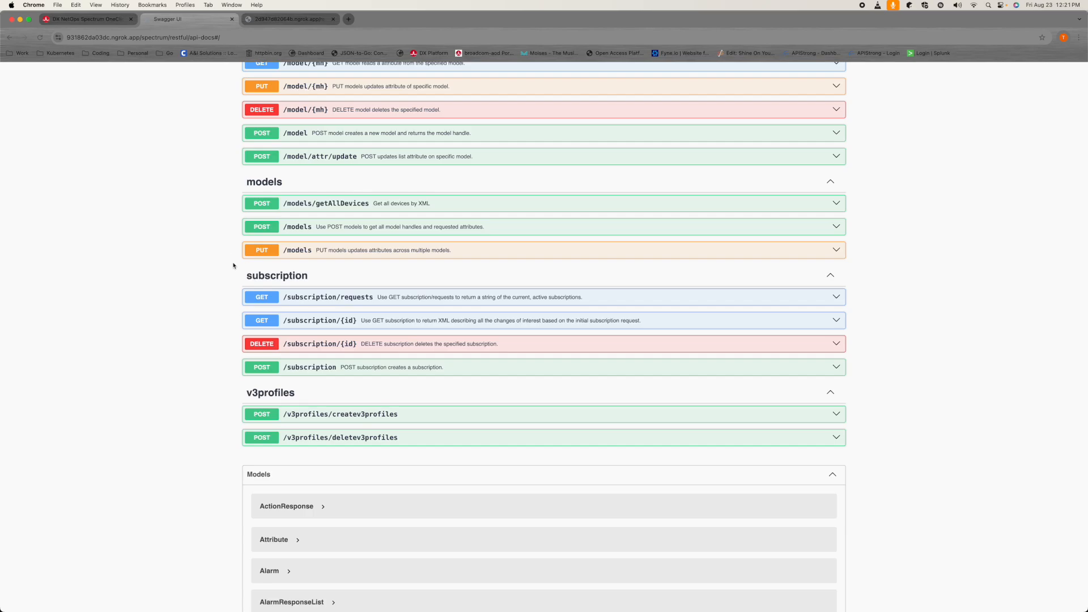
pyautogui.scroll(4, 174, 228)
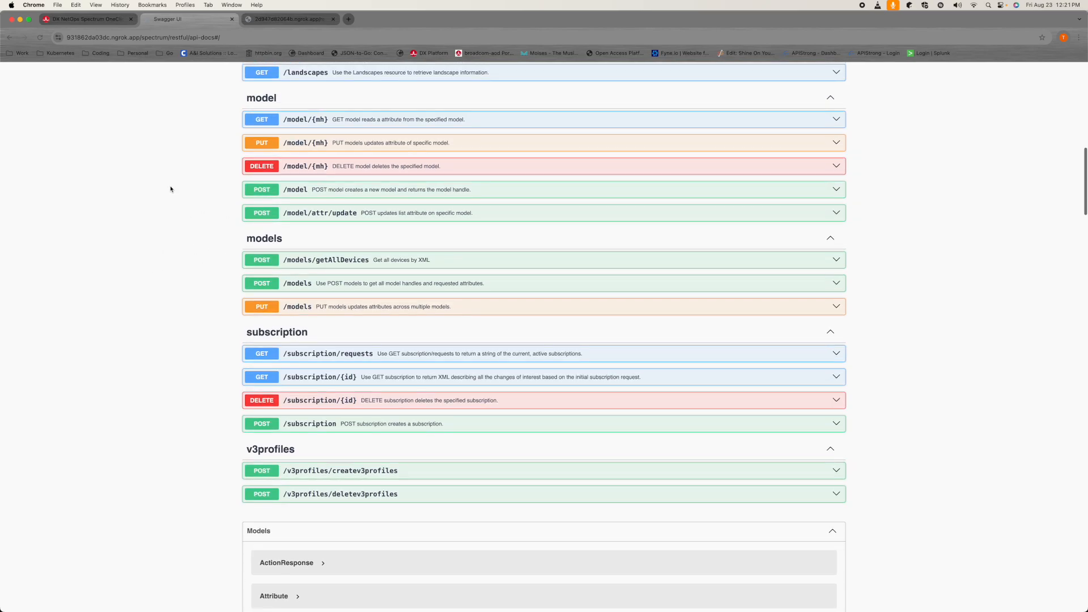
pyautogui.scroll(4, 170, 189)
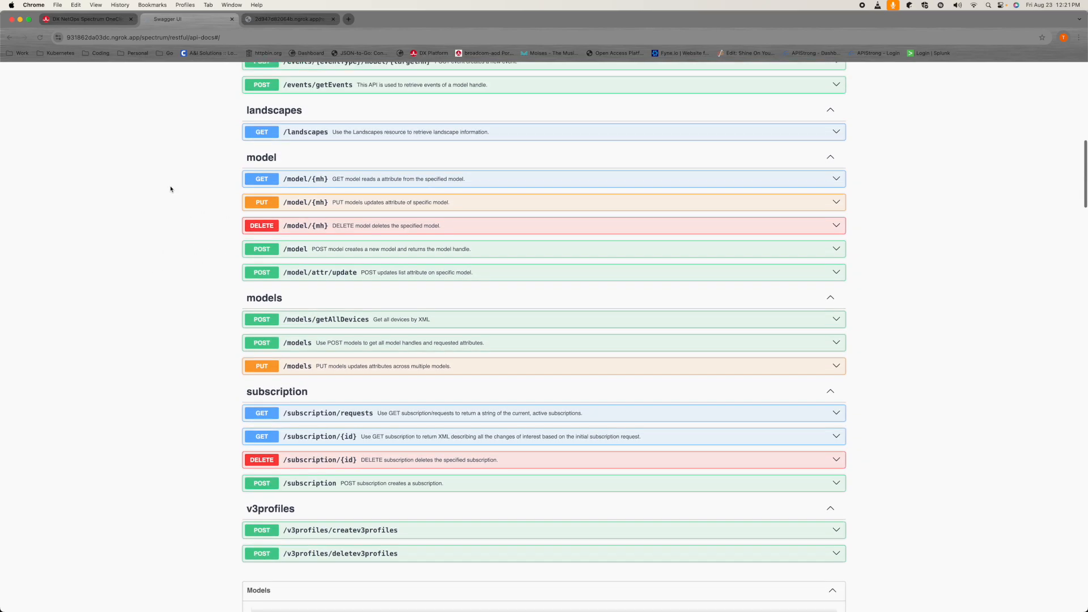
pyautogui.scroll(4, 171, 190)
pyautogui.scroll(5, 170, 189)
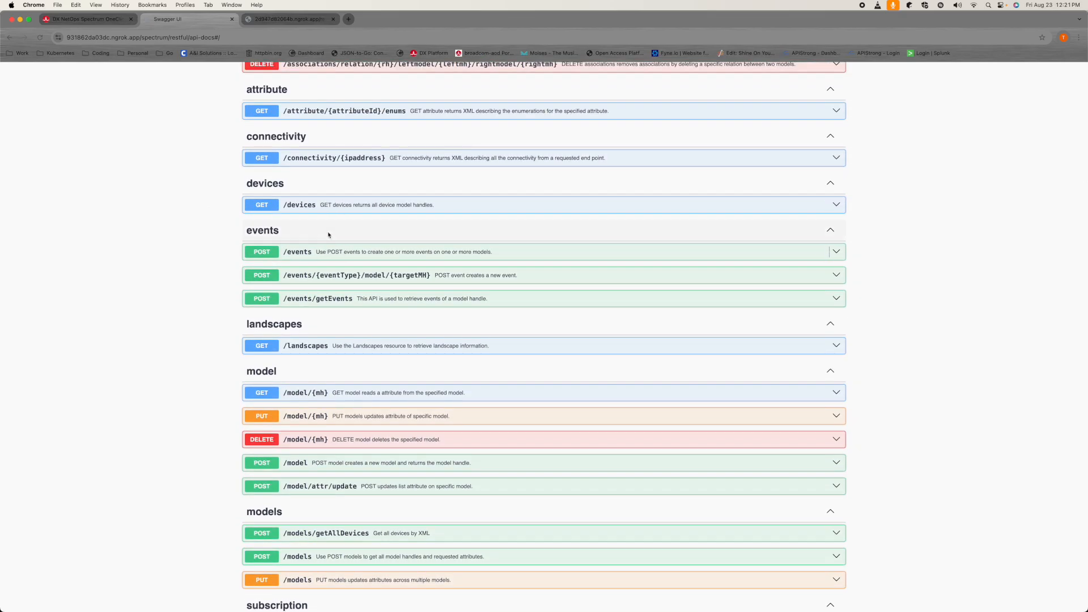
pyautogui.scroll(1, 382, 227)
pyautogui.scroll(1, 382, 227)
pyautogui.scroll(4, 382, 229)
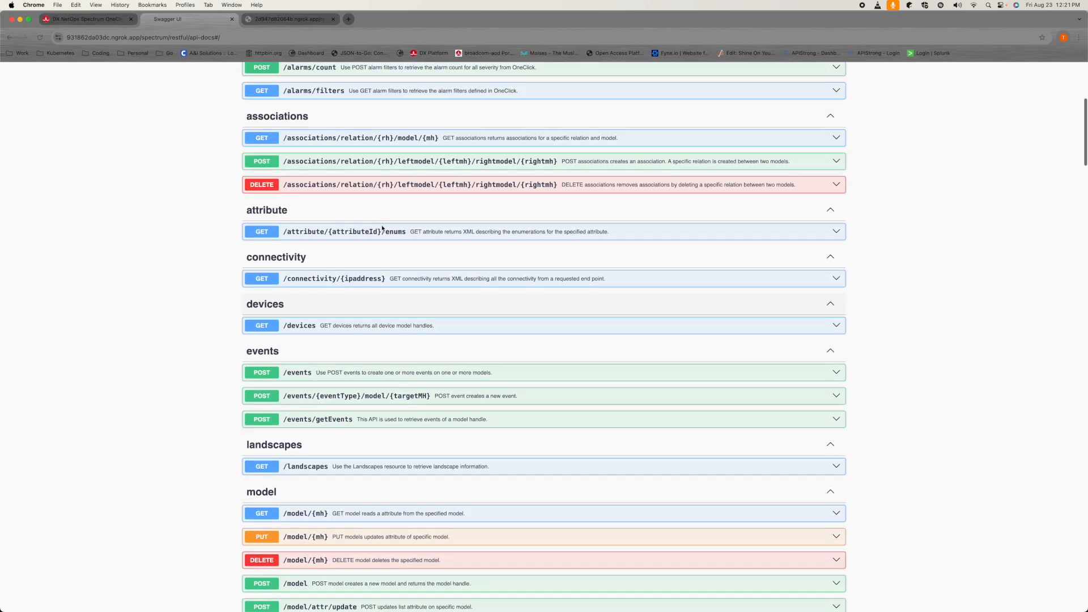
pyautogui.scroll(4, 382, 228)
pyautogui.scroll(4, 382, 228)
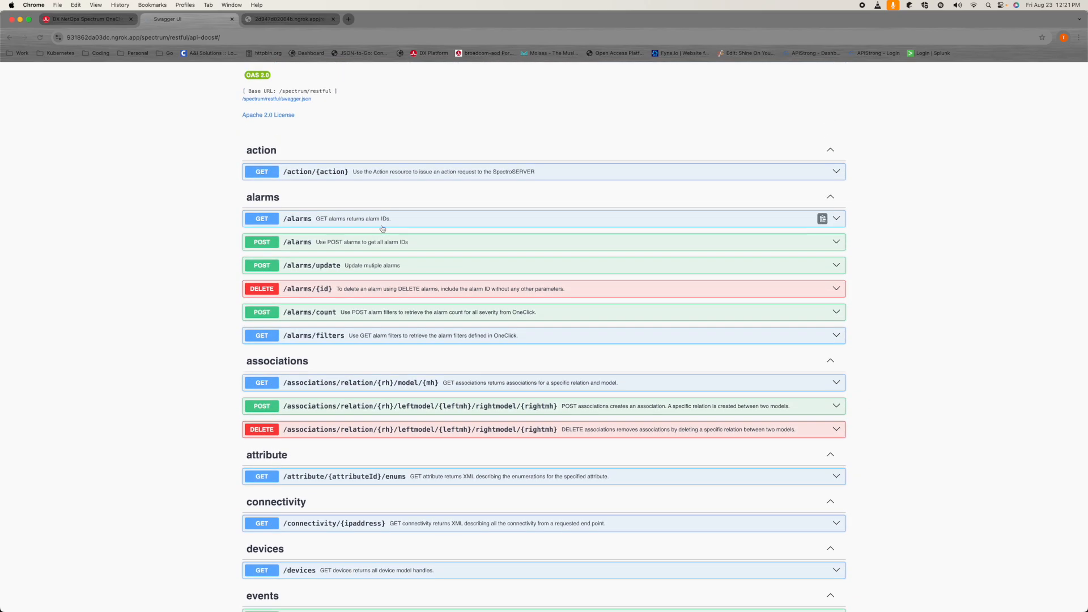
pyautogui.scroll(1, 380, 221)
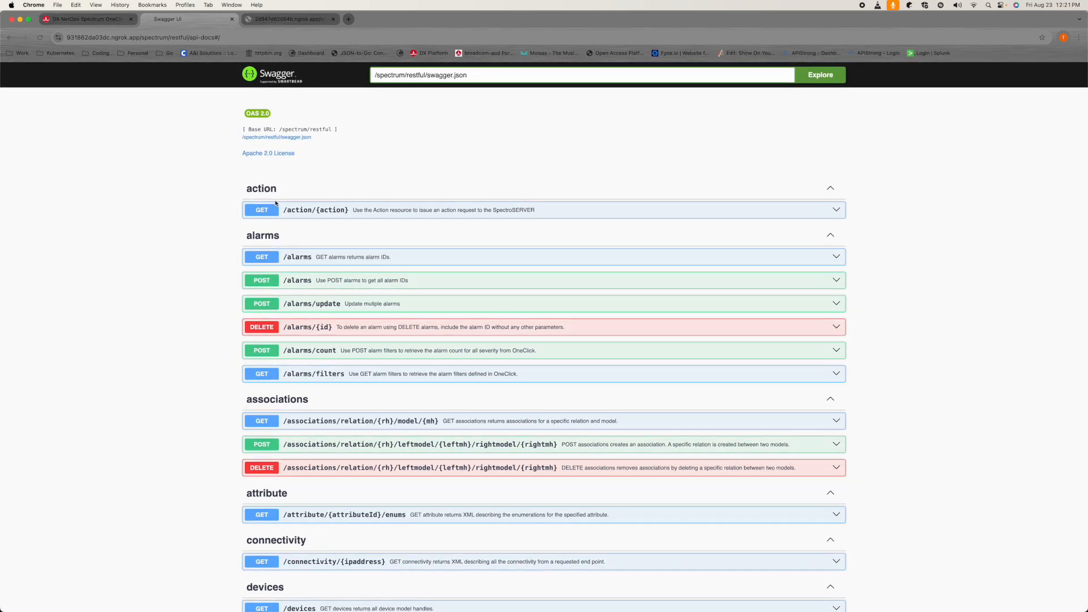